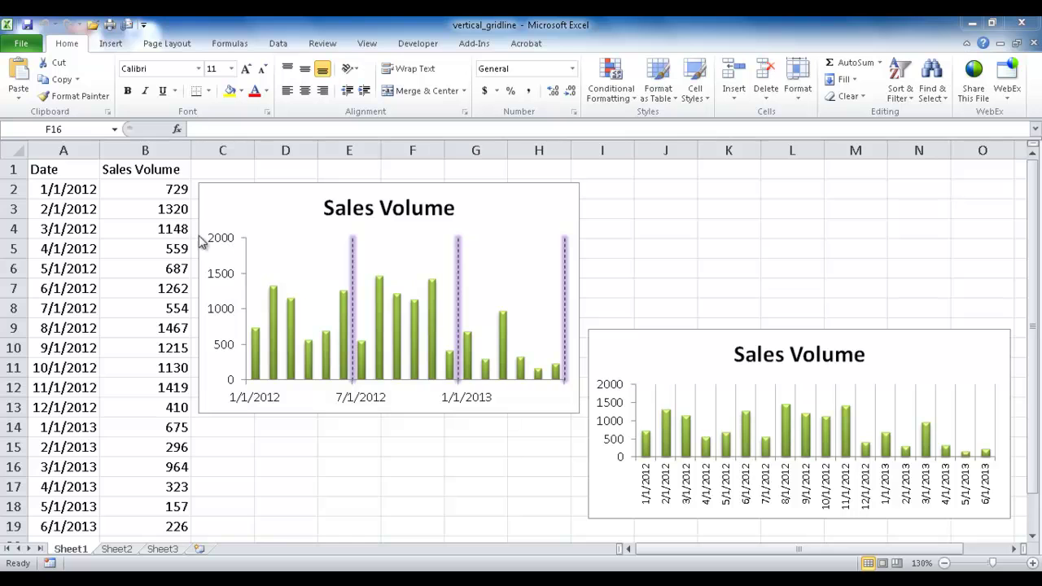
Step: Copy A1:B19 from Sheet1 into Sheet2 and widen columns A and B to fit the entries
{"action": "left_click", "coordinate": [53, 170]}
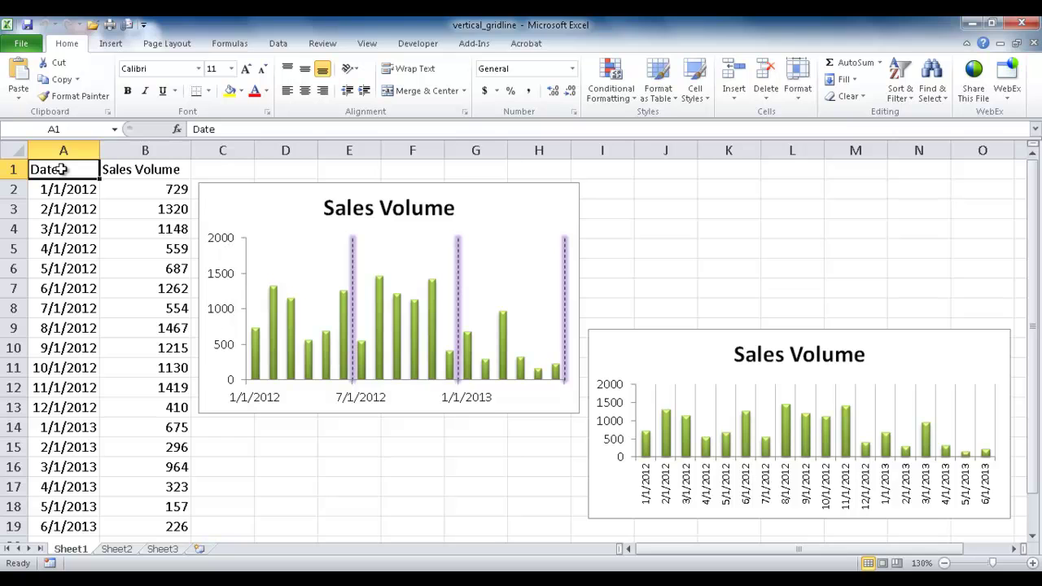
{"action": "left_click_drag", "start_coordinate": [62, 169], "coordinate": [130, 172]}
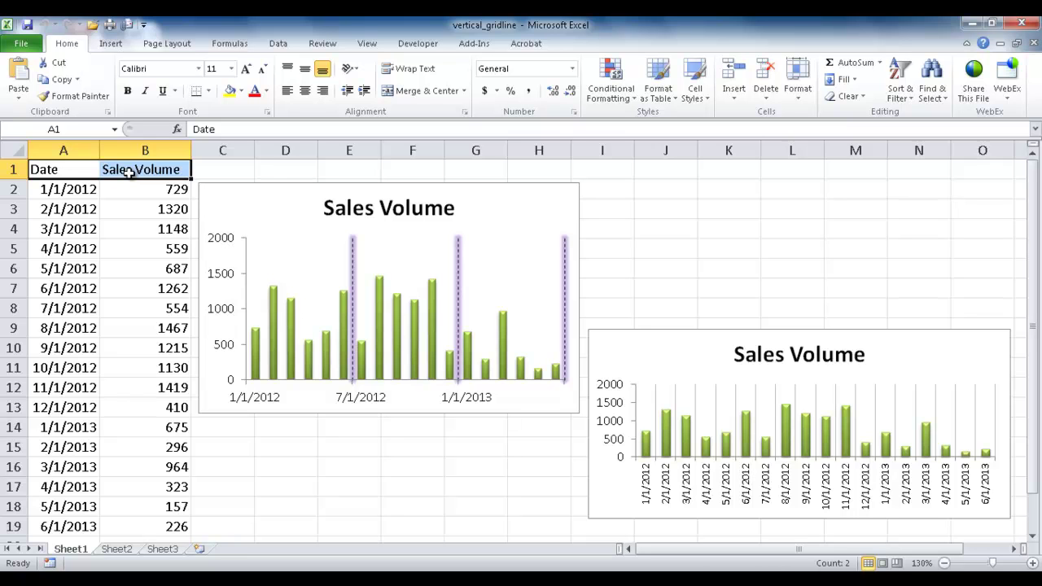
{"action": "key", "text": "ctrl+shift+Down"}
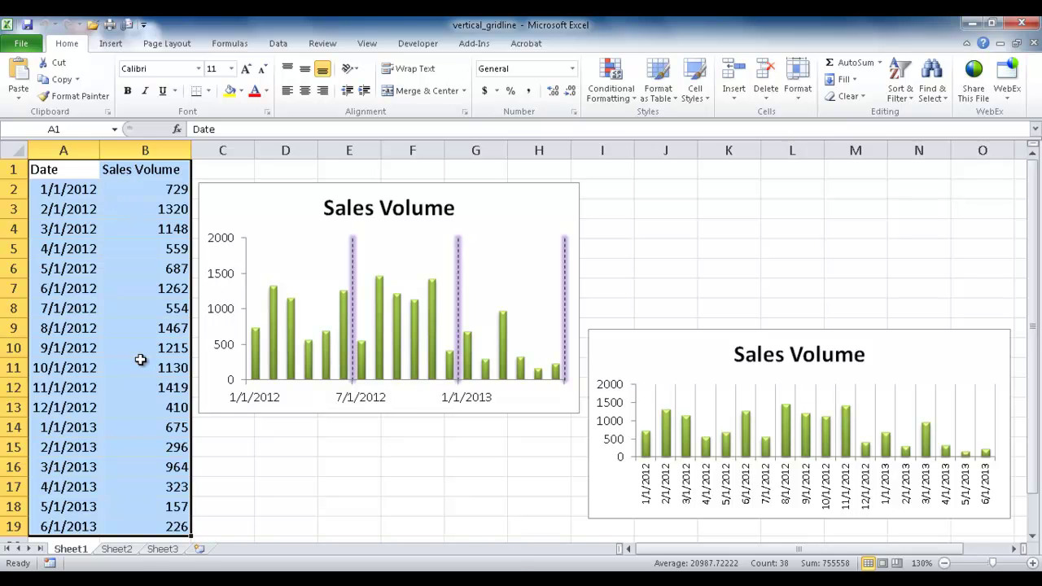
{"action": "key", "text": "ctrl+c"}
{"action": "left_click", "coordinate": [122, 550]}
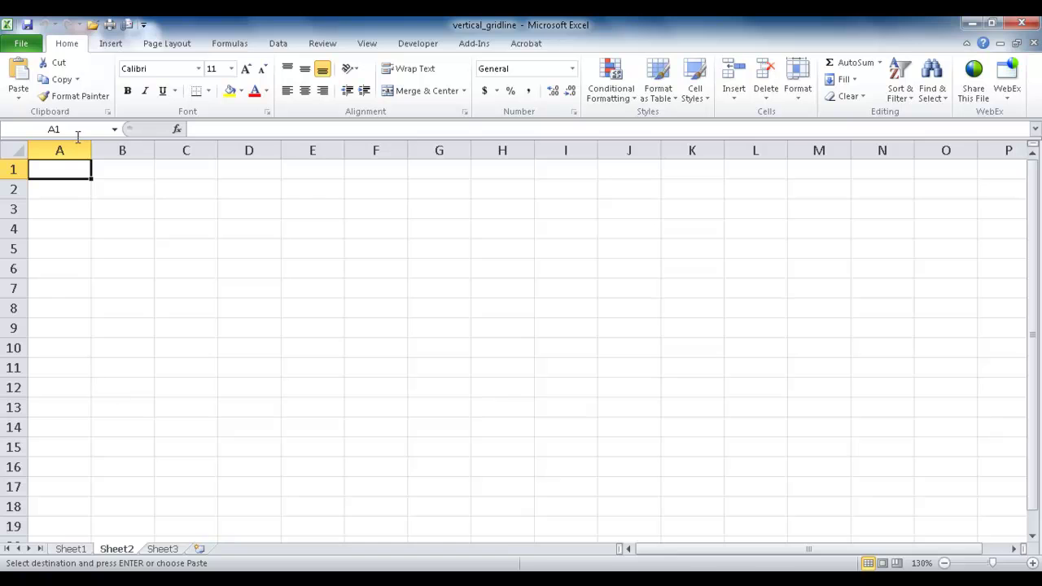
{"action": "key", "text": "ctrl+v"}
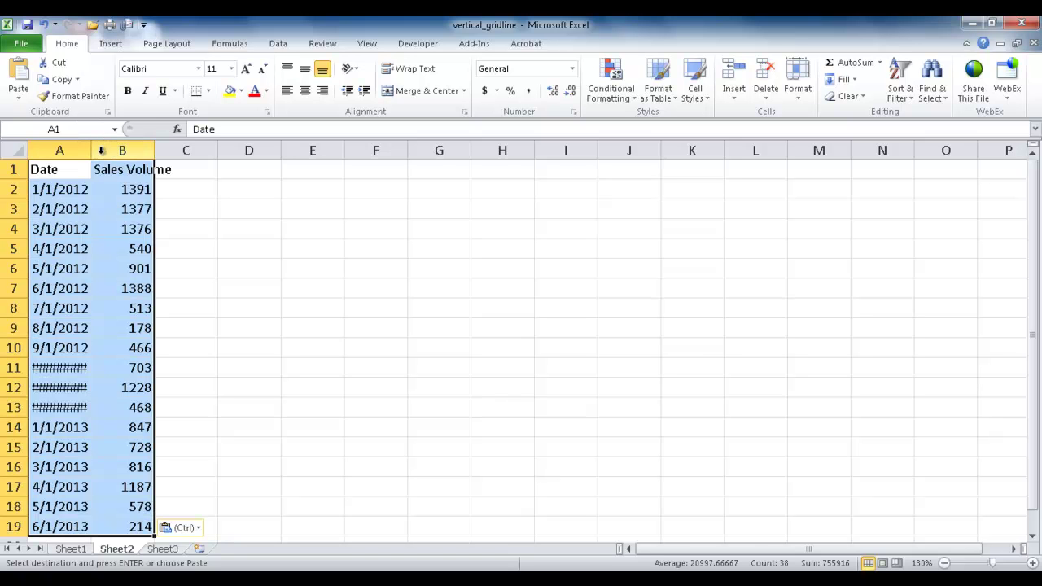
{"action": "left_click_drag", "start_coordinate": [91, 151], "coordinate": [99, 151]}
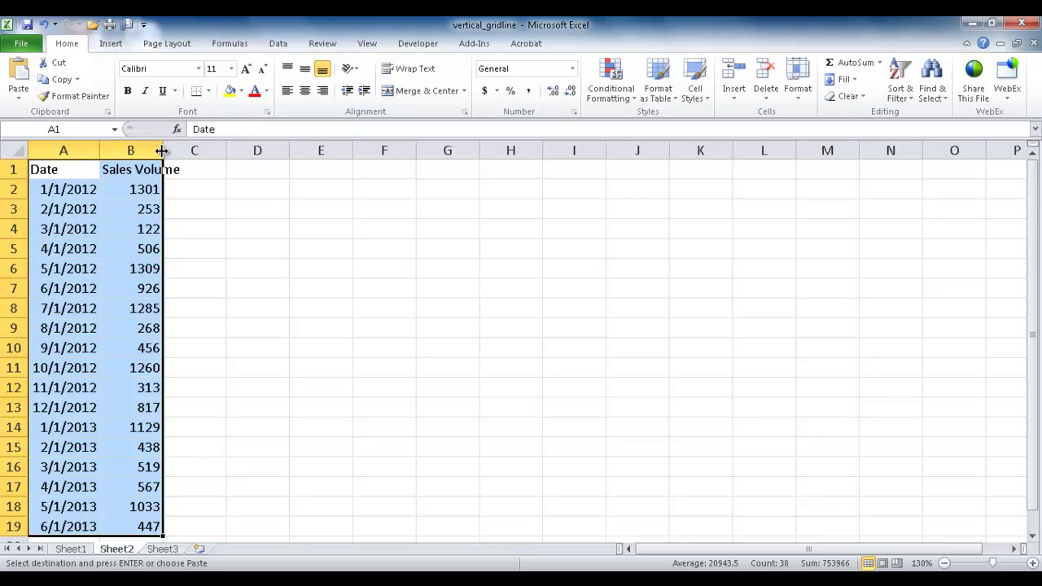
{"action": "left_click_drag", "start_coordinate": [162, 151], "coordinate": [192, 151]}
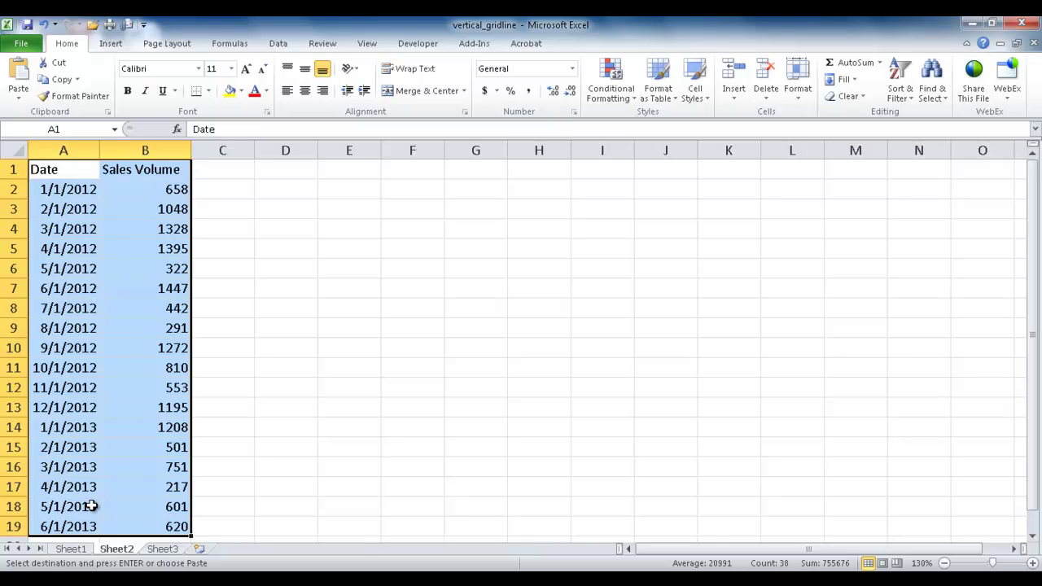
Step: Insert a Clustered Column chart of the Sales Volume data and drag it up beside the table
{"action": "left_click", "coordinate": [112, 45]}
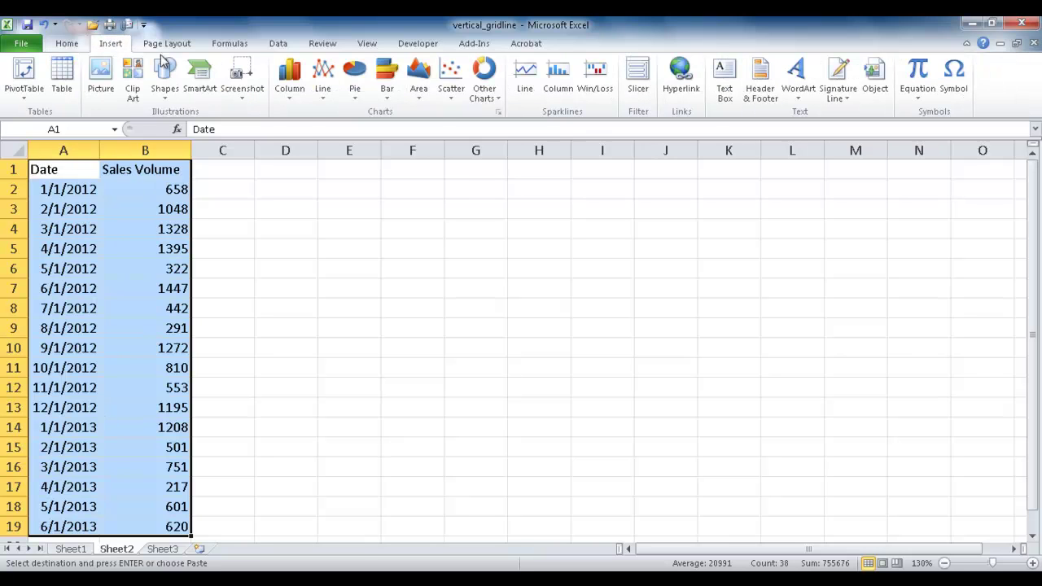
{"action": "left_click", "coordinate": [295, 94]}
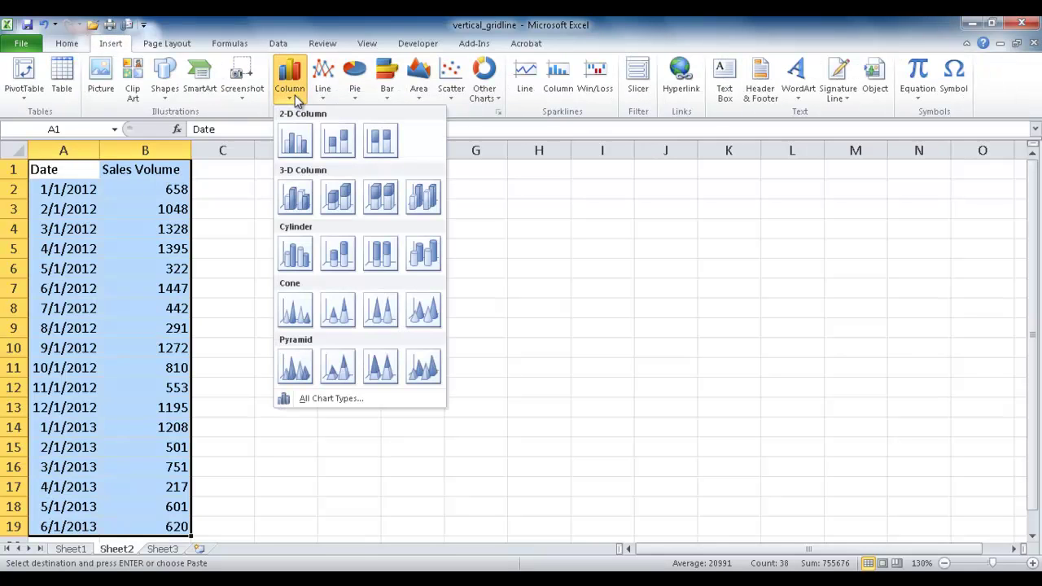
{"action": "left_click", "coordinate": [294, 142]}
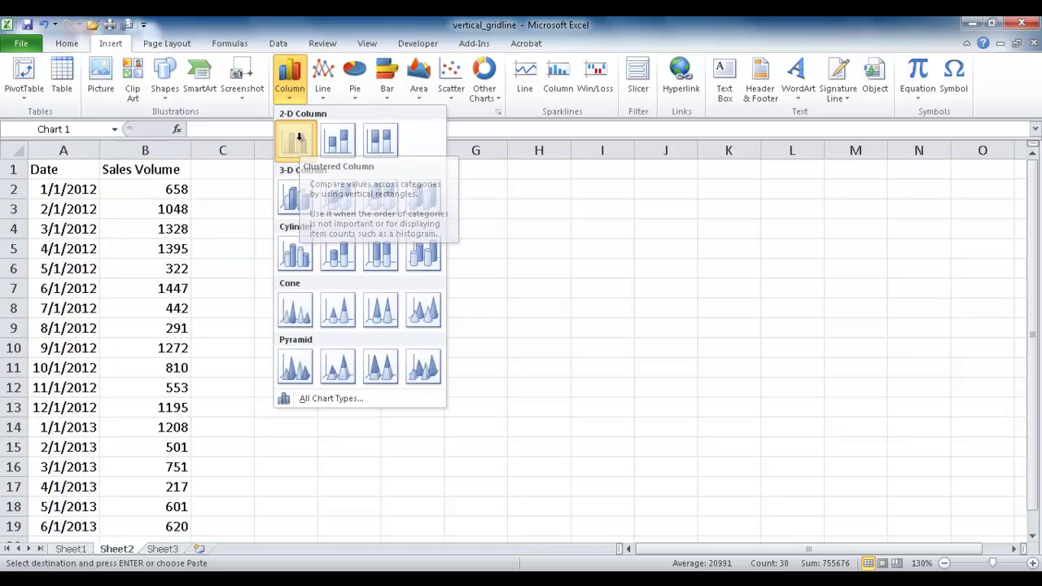
{"action": "left_click_drag", "start_coordinate": [442, 217], "coordinate": [391, 179]}
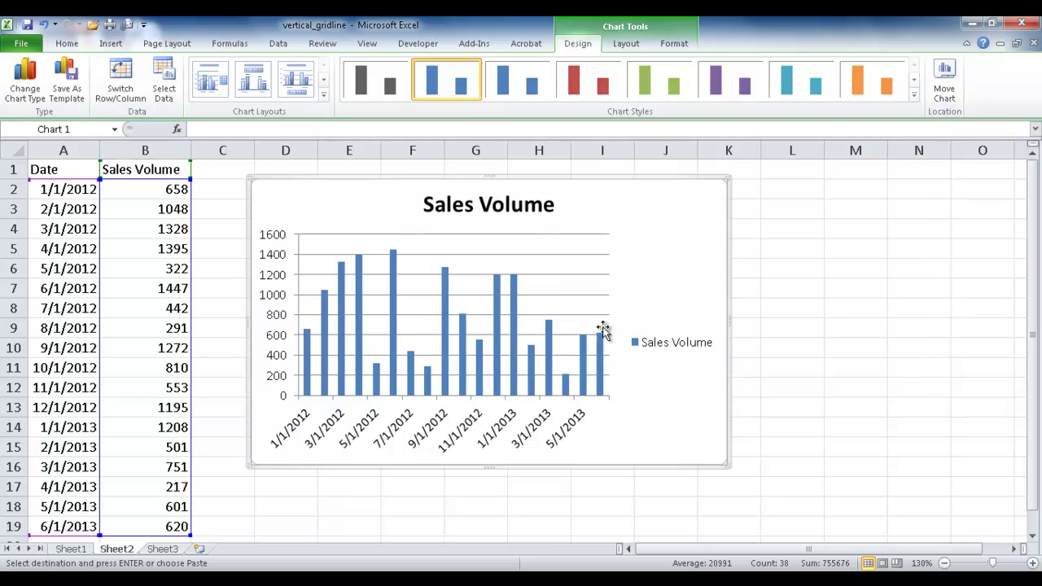
Step: Turn off the horizontal gridlines from Layout > Gridlines, then undo that change
{"action": "left_click", "coordinate": [627, 43]}
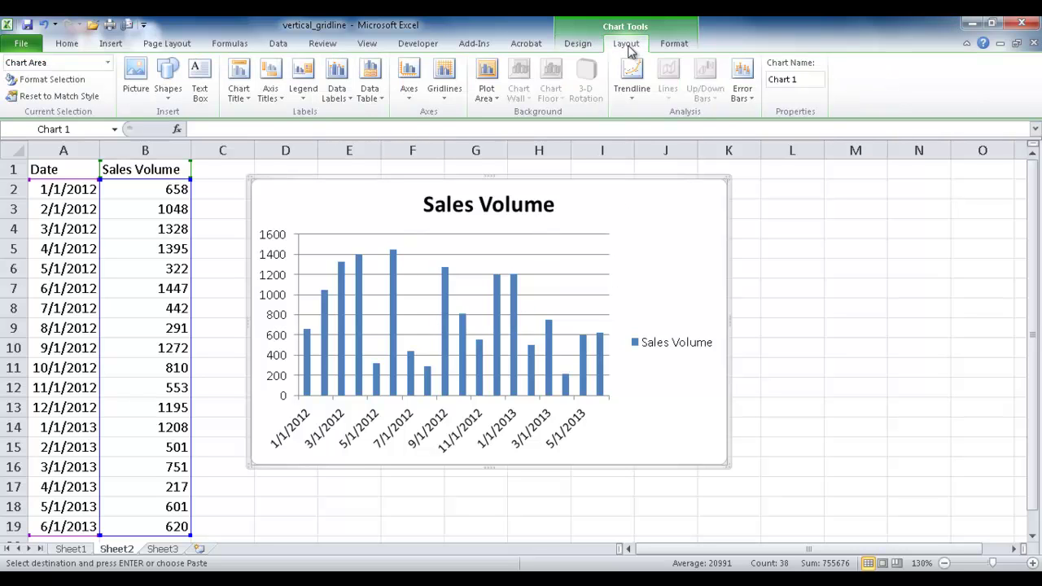
{"action": "left_click", "coordinate": [444, 96]}
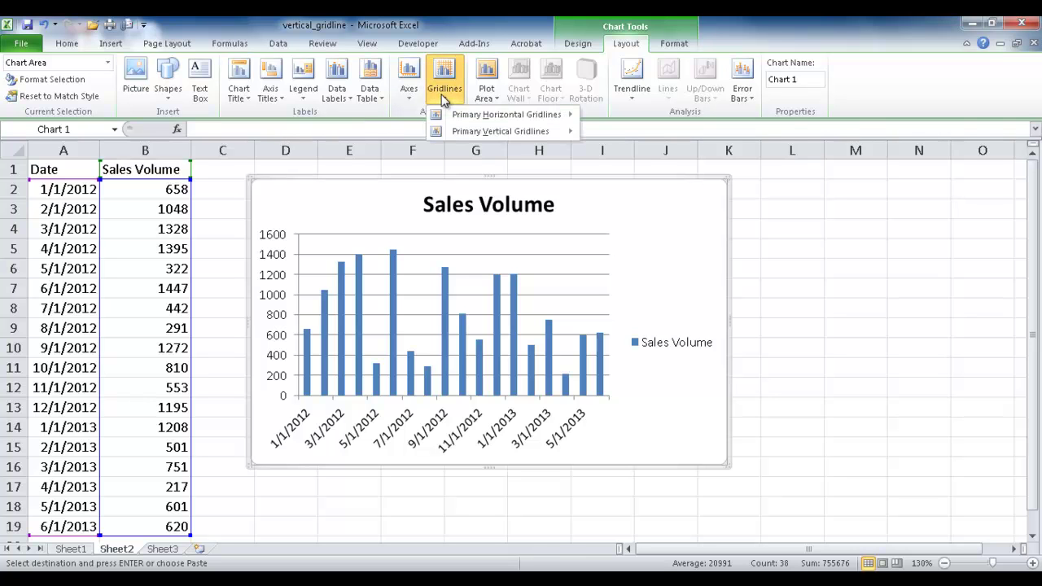
{"action": "mouse_move", "coordinate": [482, 115]}
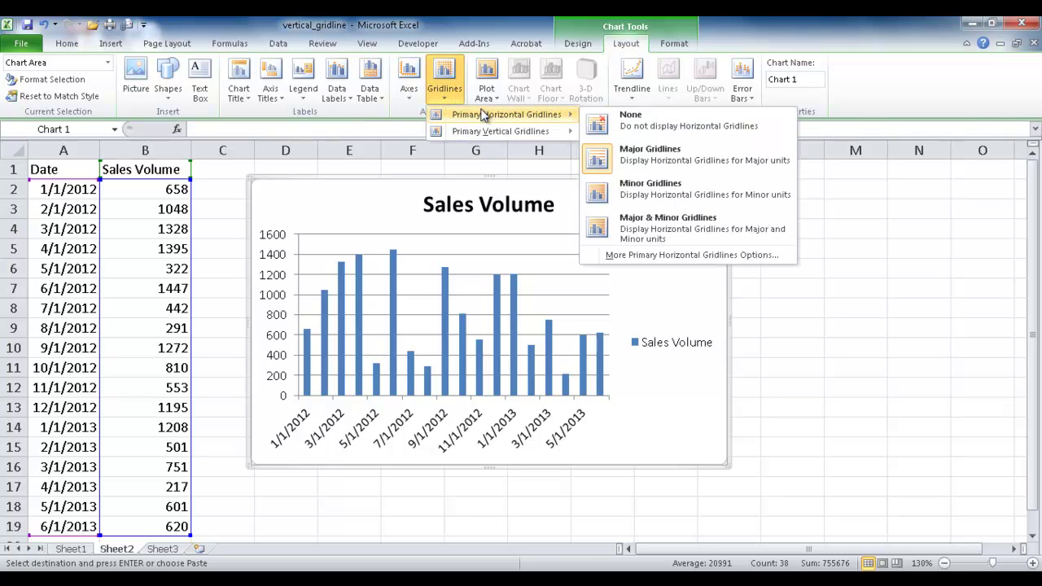
{"action": "left_click", "coordinate": [631, 122]}
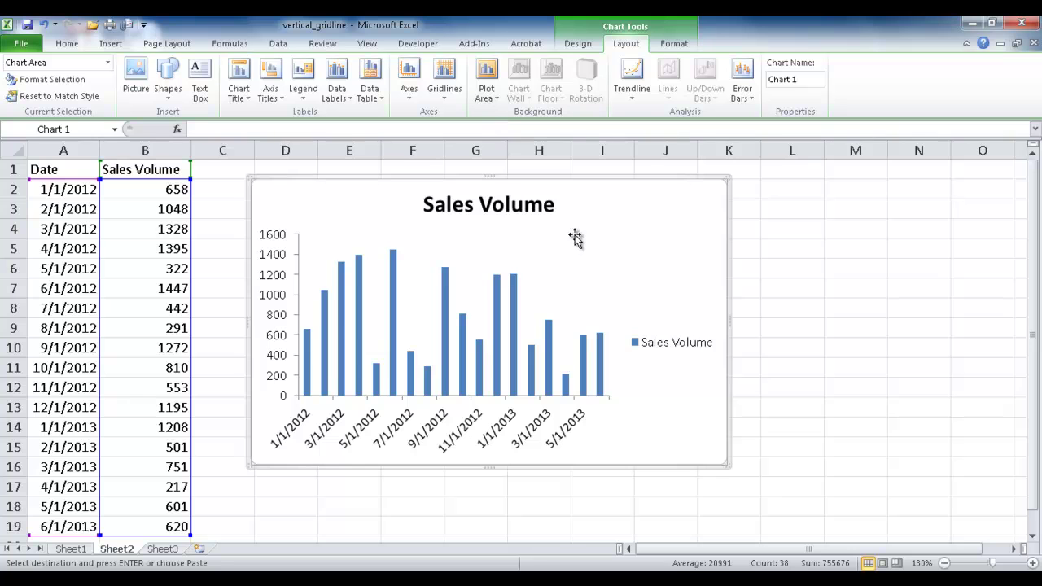
{"action": "key", "text": "ctrl+z"}
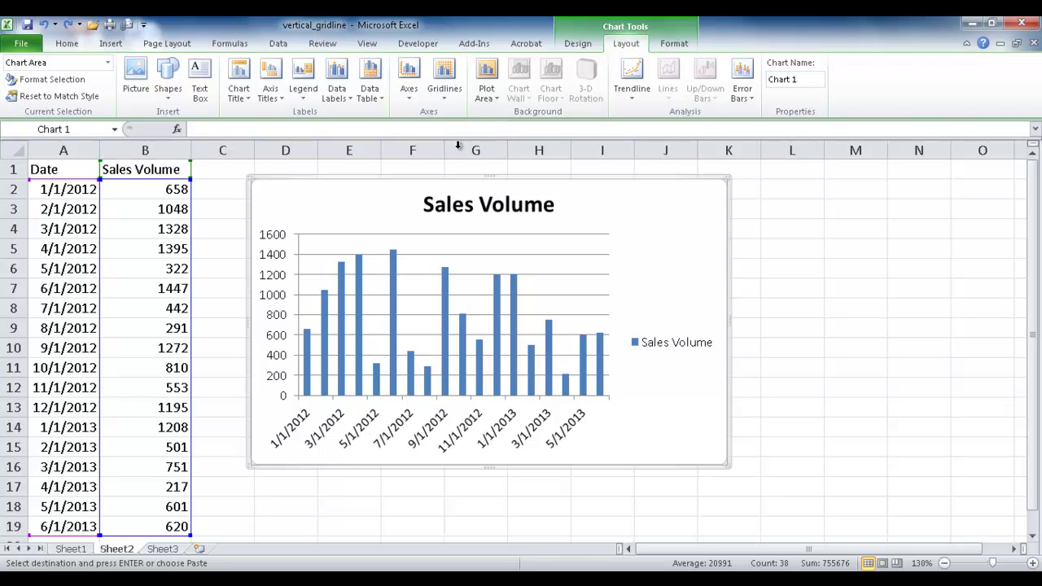
Step: Select the chart's horizontal gridlines directly and delete them
{"action": "left_click", "coordinate": [827, 329]}
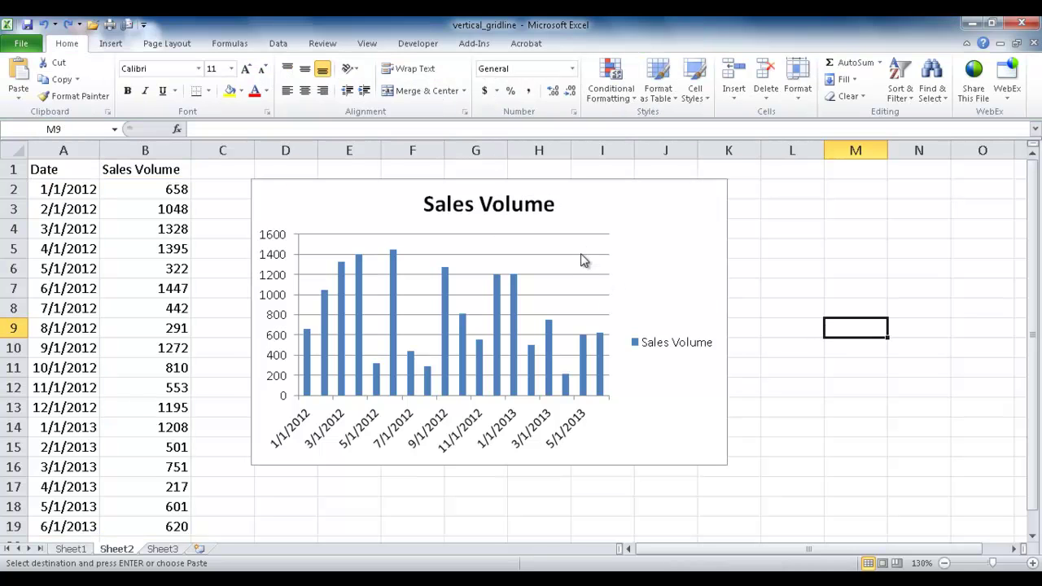
{"action": "left_click", "coordinate": [580, 254]}
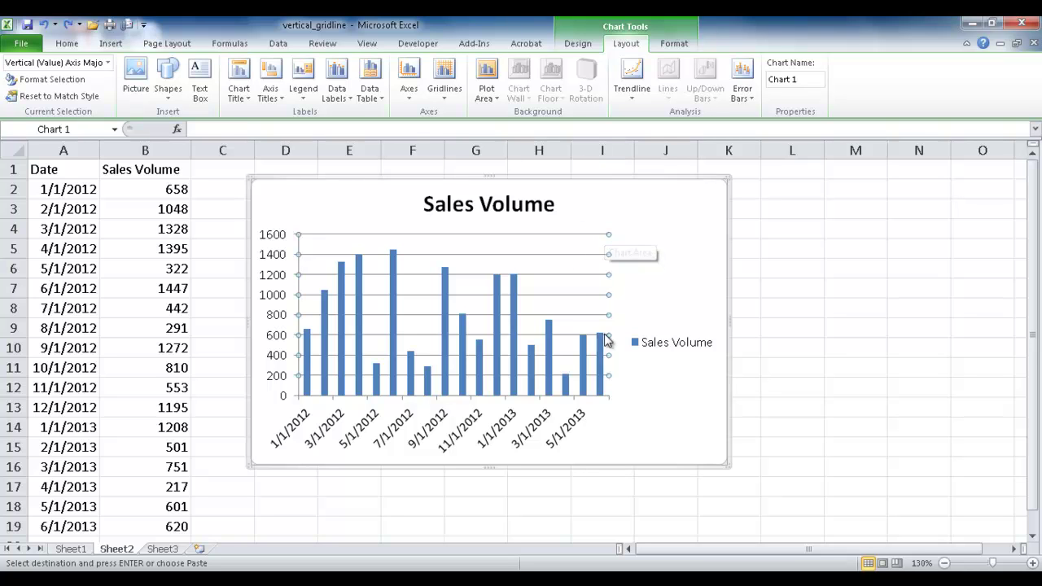
{"action": "key", "text": "Delete"}
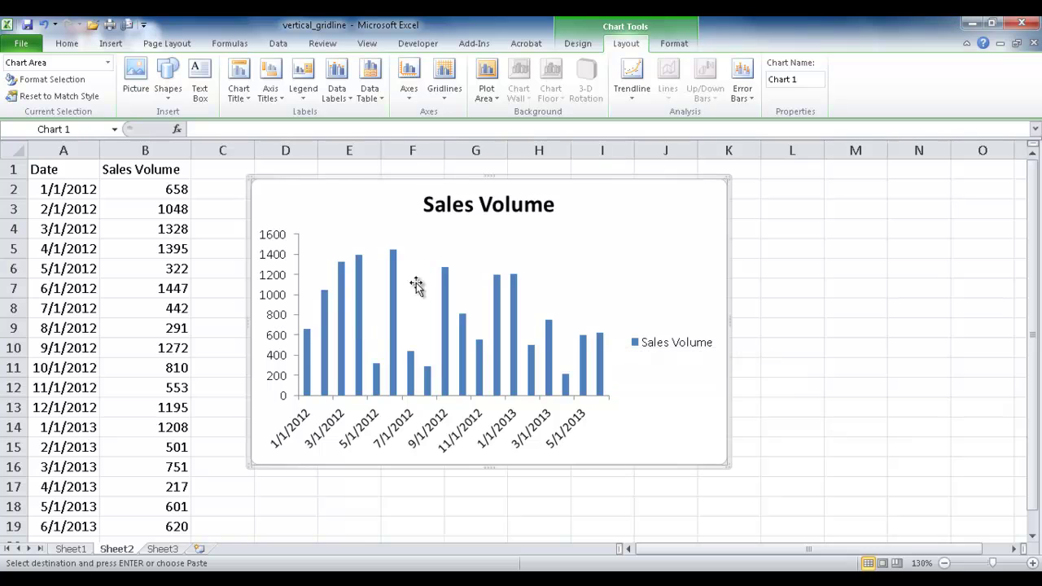
Step: Add major-only primary vertical gridlines and widen the chart so all 18 dates show
{"action": "left_click", "coordinate": [448, 91]}
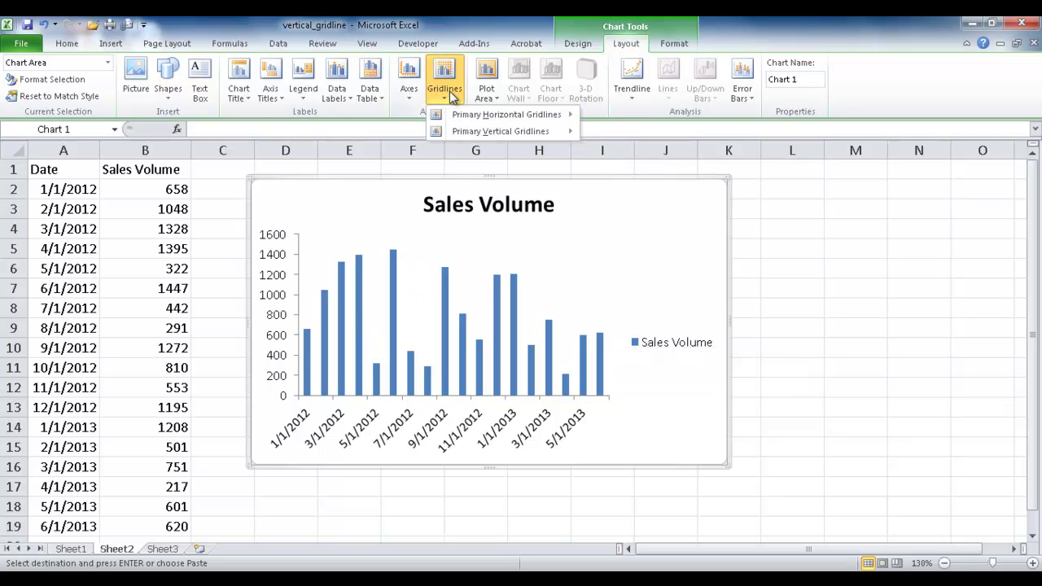
{"action": "mouse_move", "coordinate": [487, 132]}
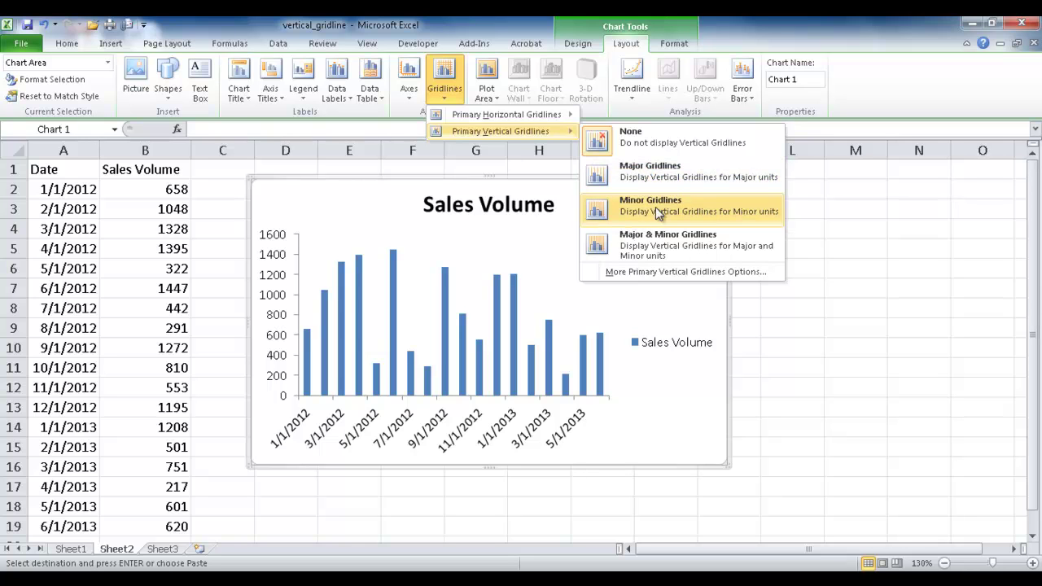
{"action": "left_click", "coordinate": [653, 253]}
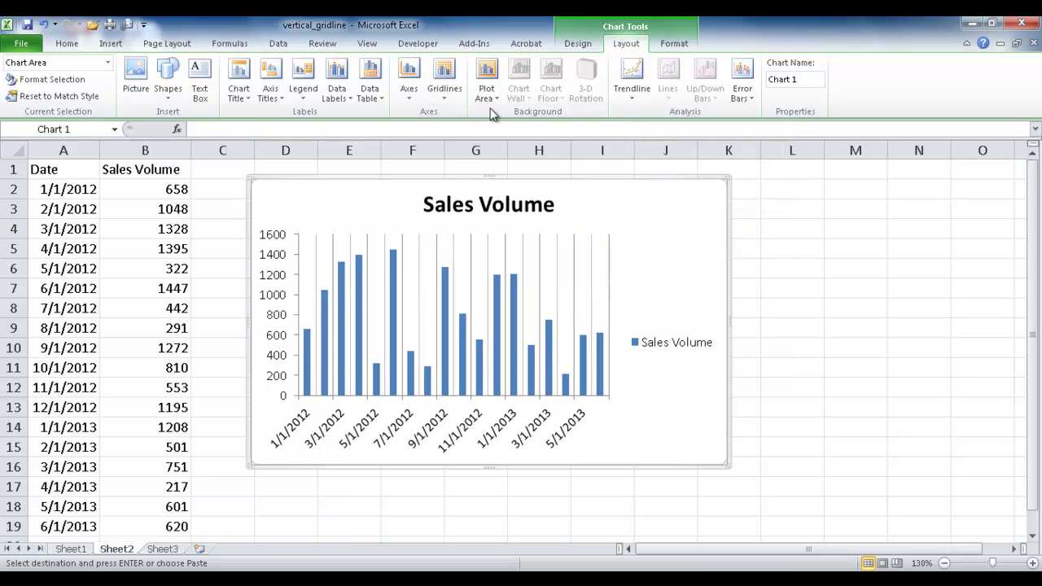
{"action": "left_click", "coordinate": [446, 93]}
{"action": "mouse_move", "coordinate": [559, 130]}
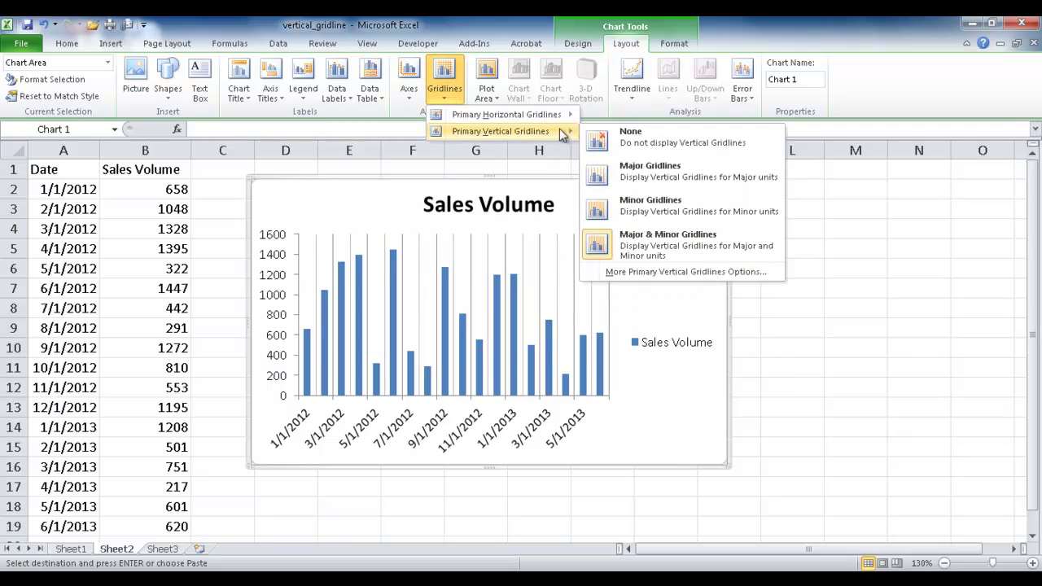
{"action": "left_click", "coordinate": [657, 166]}
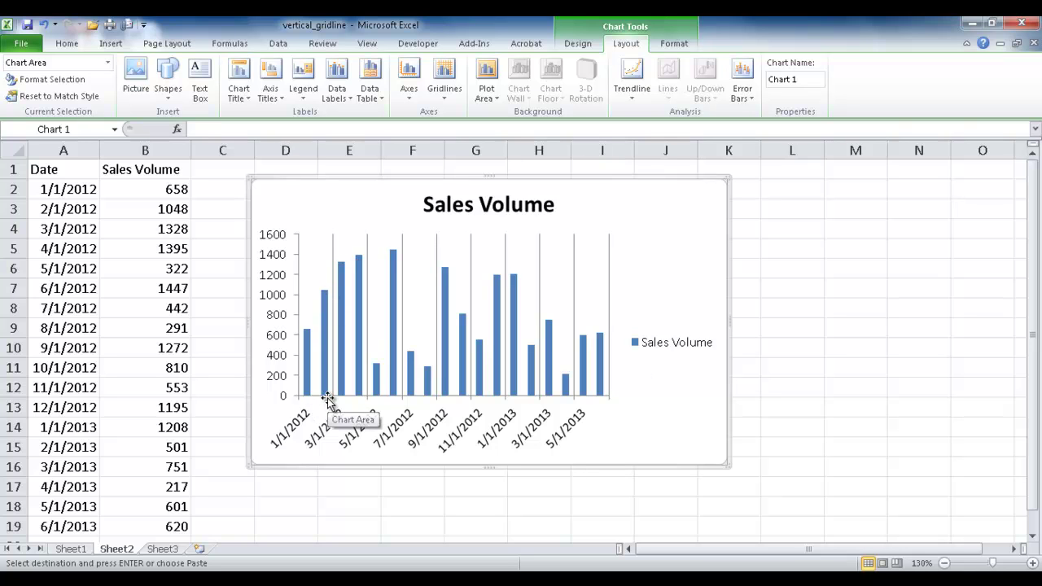
{"action": "left_click_drag", "start_coordinate": [729, 319], "coordinate": [913, 320]}
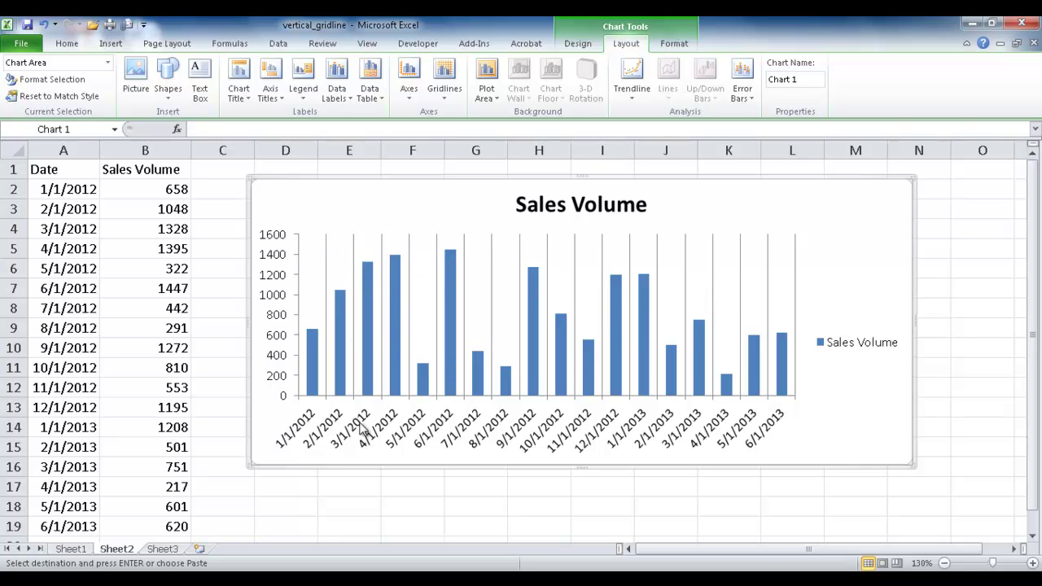
Step: Set the date axis major unit to a fixed 3 months in Format Axis
{"action": "left_click", "coordinate": [333, 431]}
{"action": "right_click", "coordinate": [334, 430]}
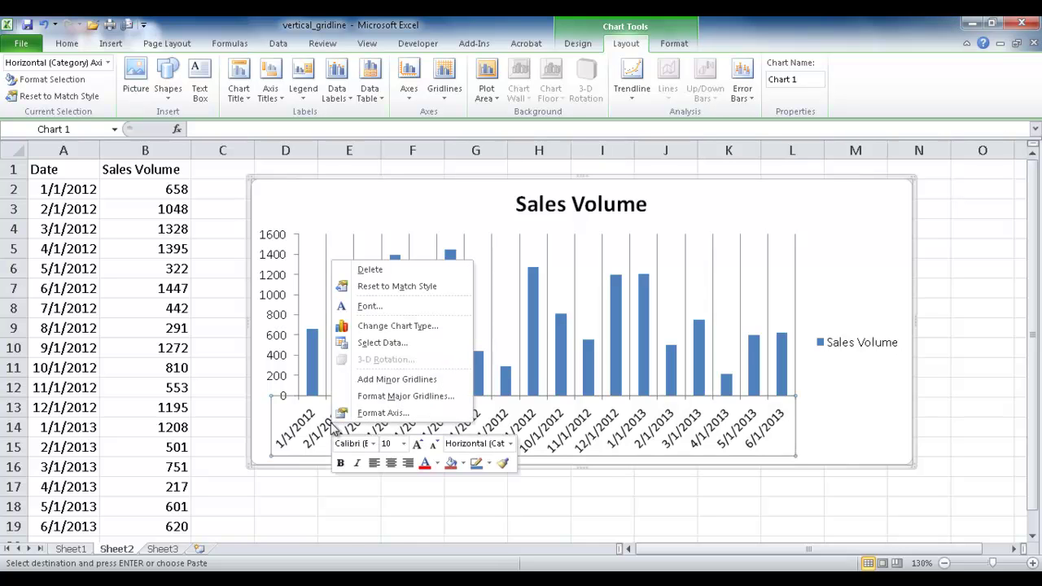
{"action": "left_click", "coordinate": [383, 413]}
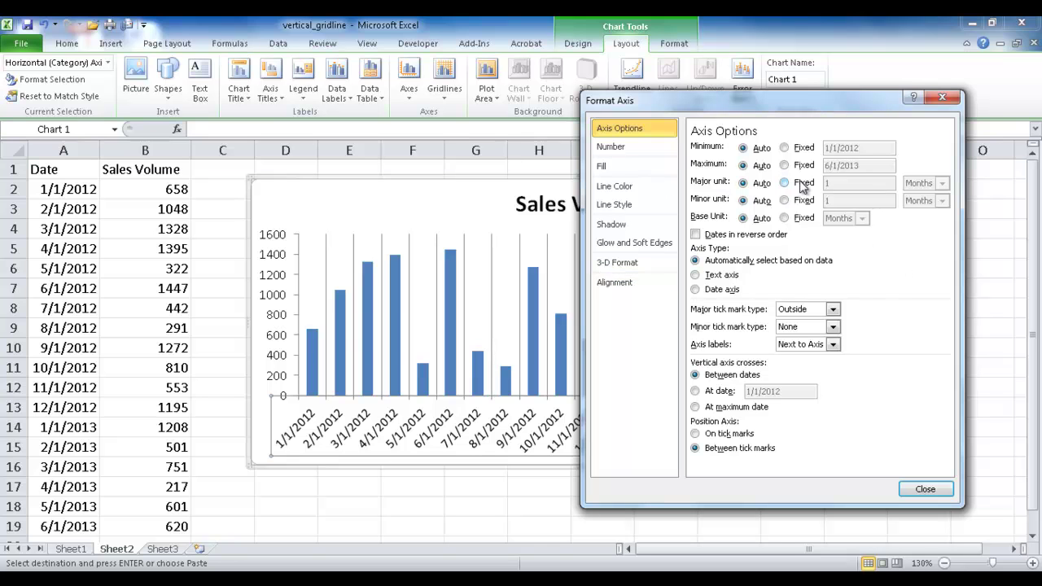
{"action": "left_click", "coordinate": [785, 183]}
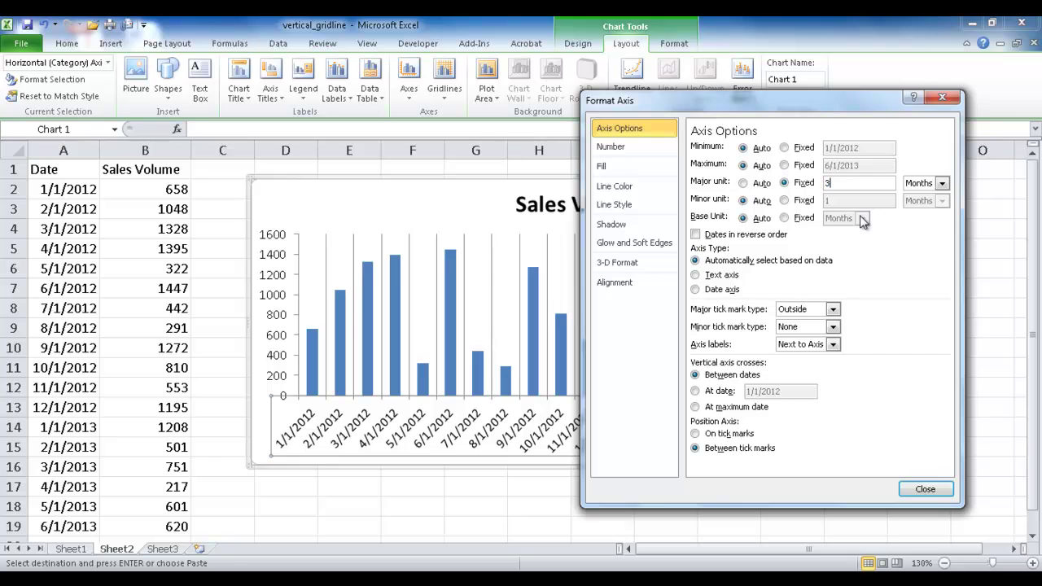
{"action": "left_click", "coordinate": [926, 490]}
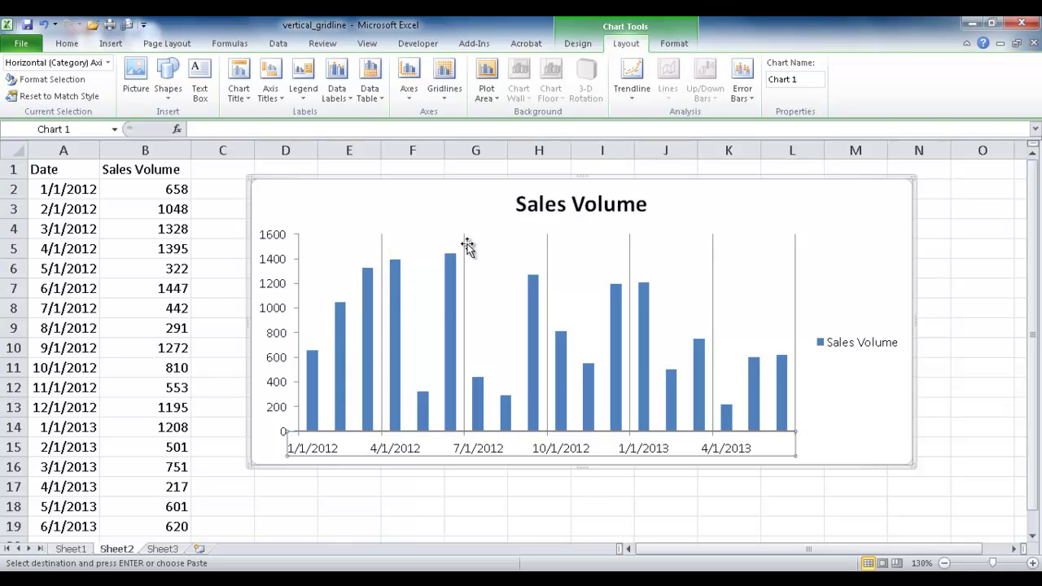
Step: Format the major vertical gridlines as a solid red line 2 pt wide
{"action": "left_click", "coordinate": [383, 257]}
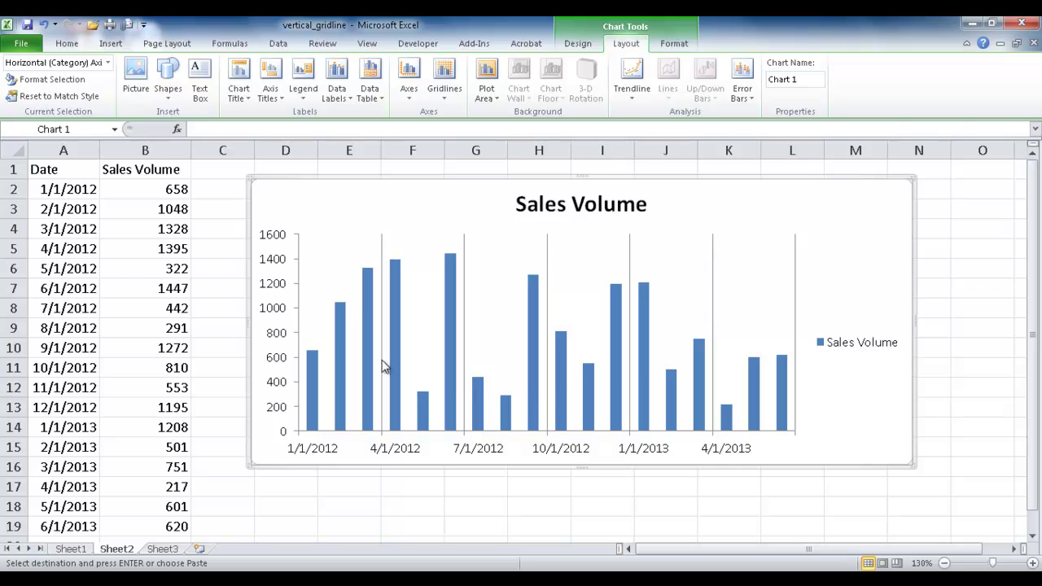
{"action": "right_click", "coordinate": [391, 449]}
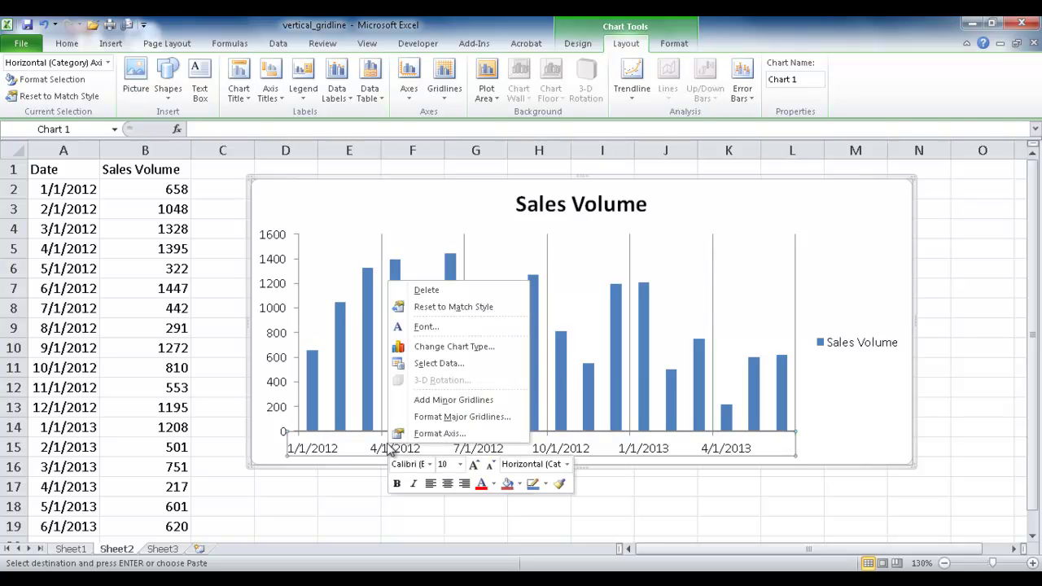
{"action": "left_click", "coordinate": [461, 416]}
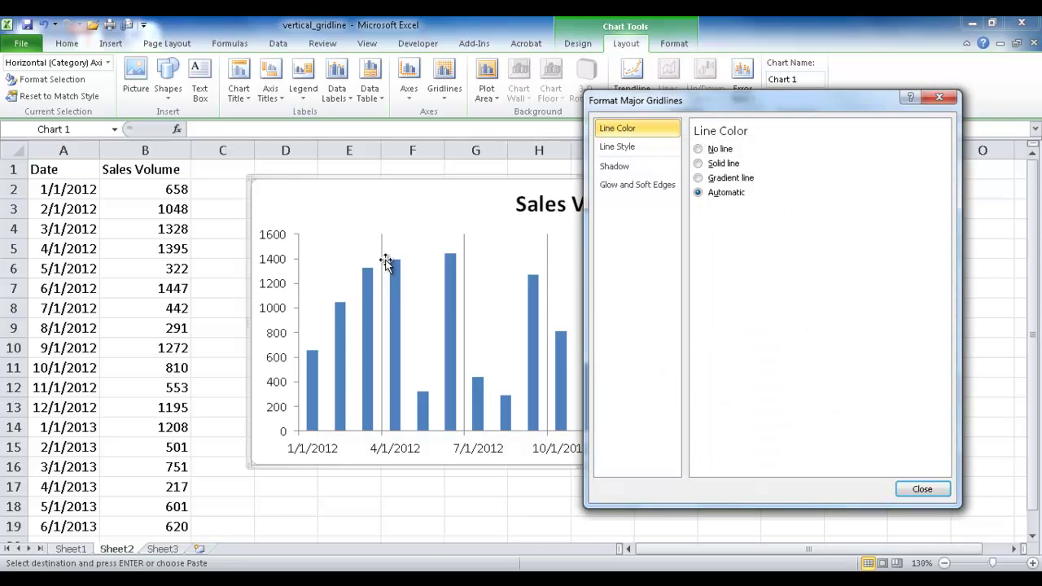
{"action": "left_click", "coordinate": [705, 165]}
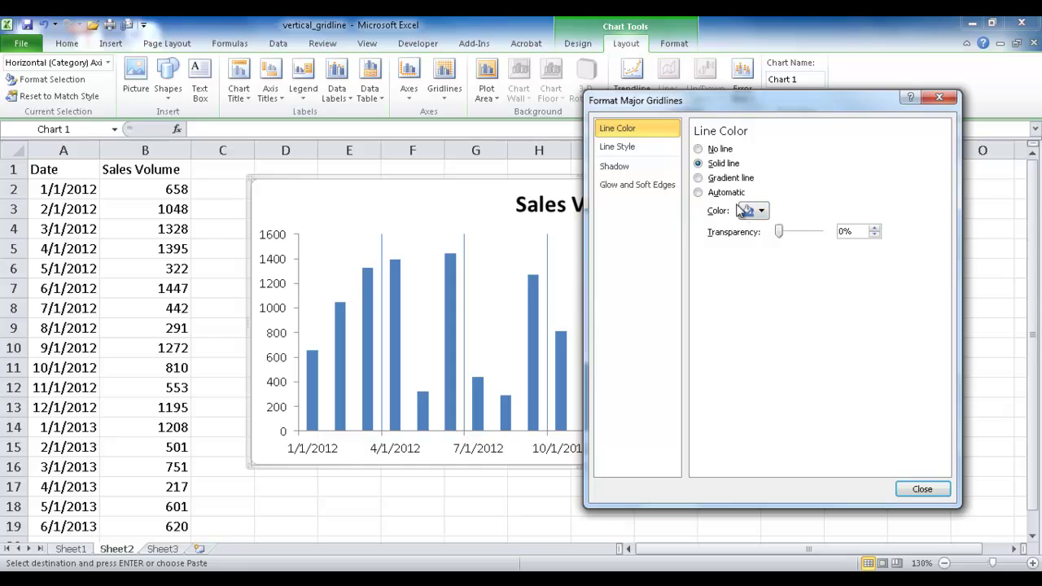
{"action": "left_click", "coordinate": [760, 214]}
{"action": "left_click", "coordinate": [811, 241]}
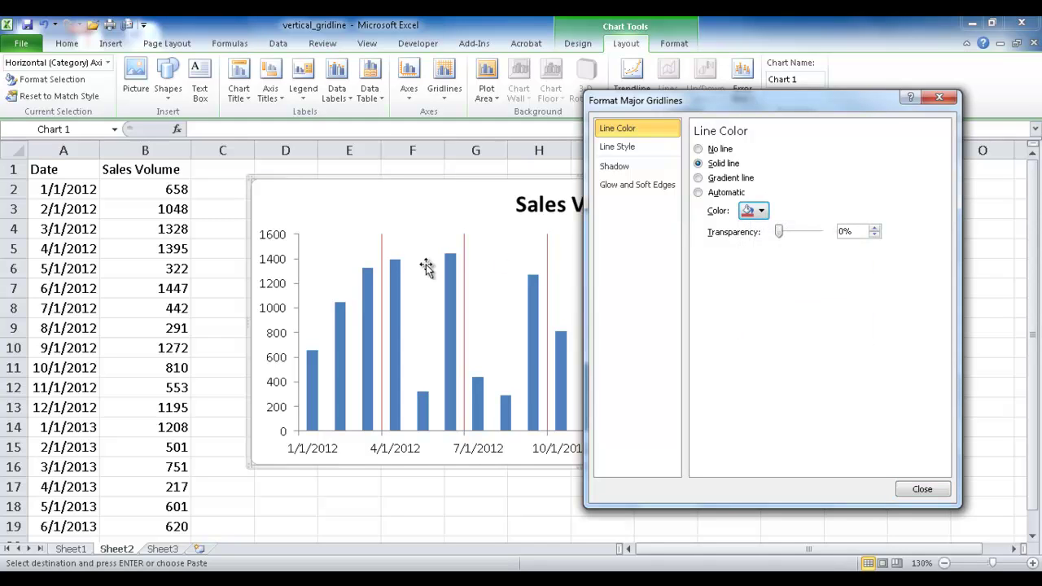
{"action": "left_click", "coordinate": [617, 147]}
{"action": "left_click", "coordinate": [811, 149]}
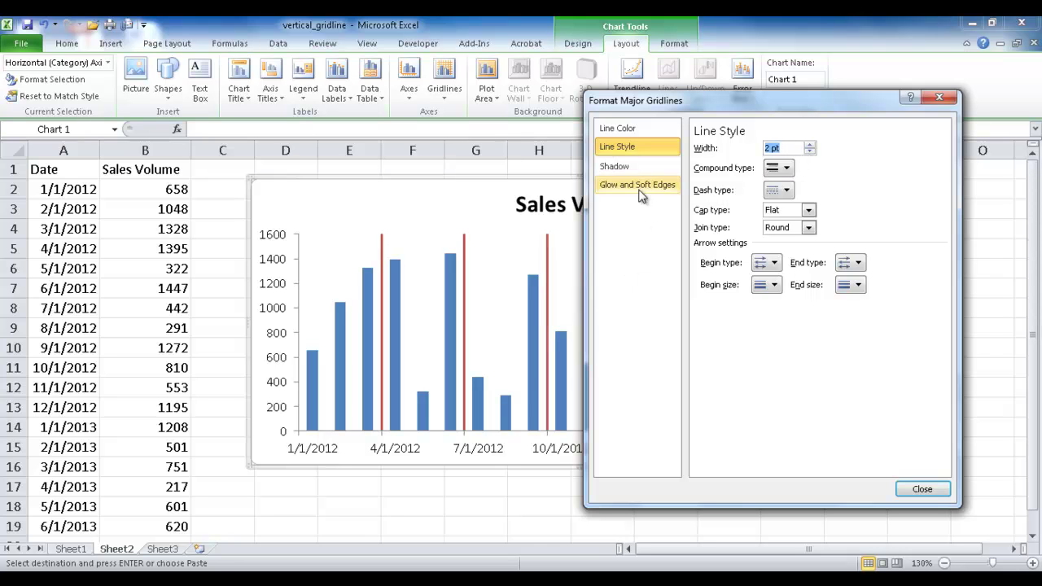
Step: Give the gridlines a 5 pt red glow instead of the large one and close the dialog
{"action": "left_click", "coordinate": [618, 167]}
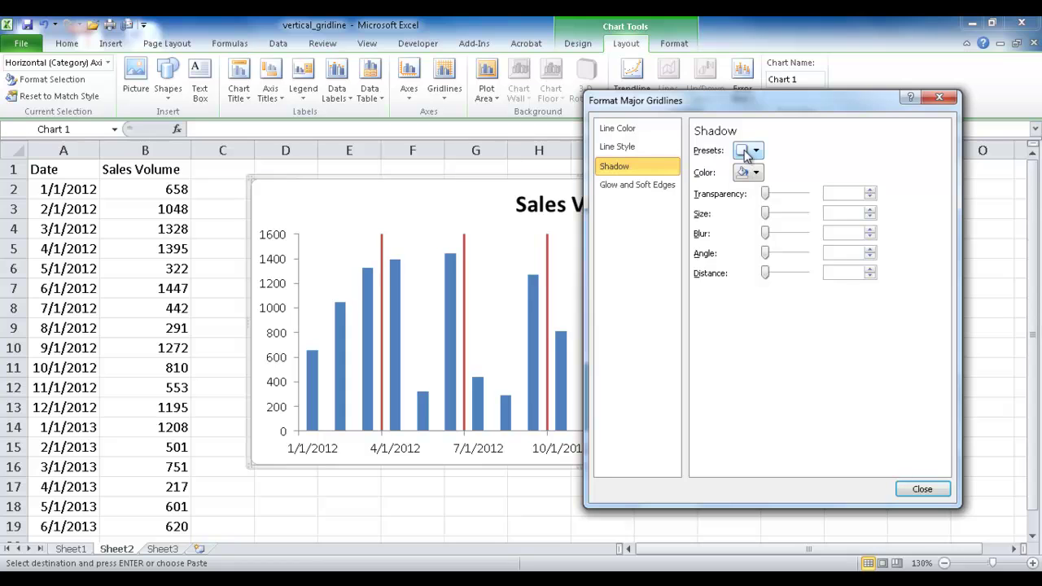
{"action": "left_click", "coordinate": [623, 185]}
{"action": "left_click", "coordinate": [755, 168]}
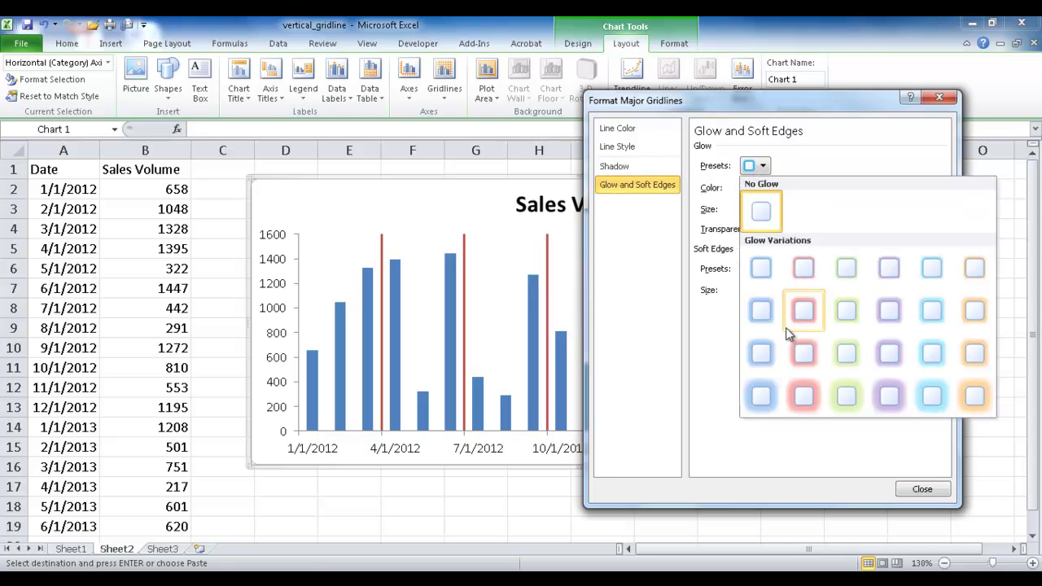
{"action": "left_click", "coordinate": [808, 388]}
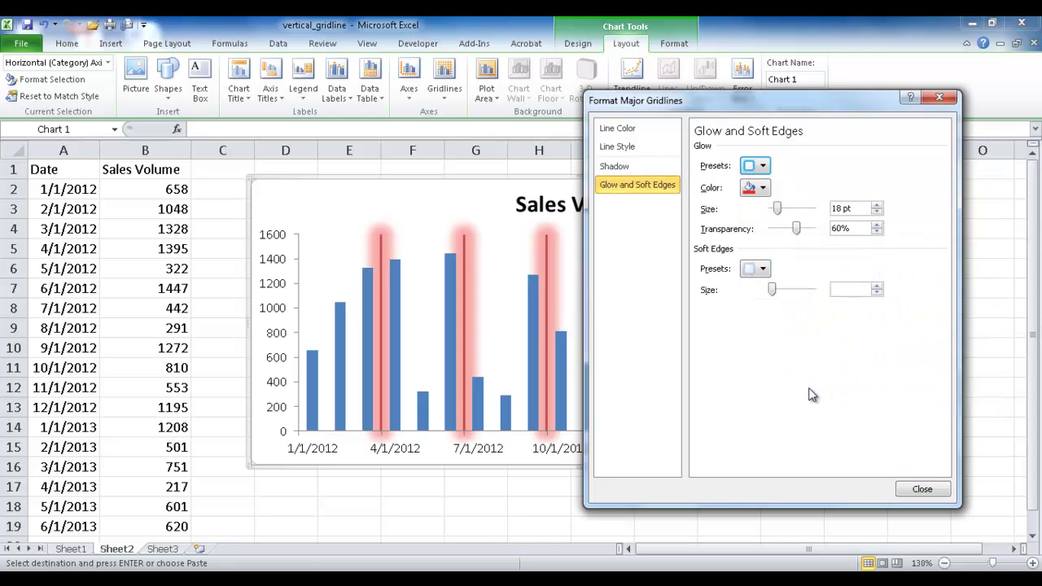
{"action": "left_click", "coordinate": [752, 167]}
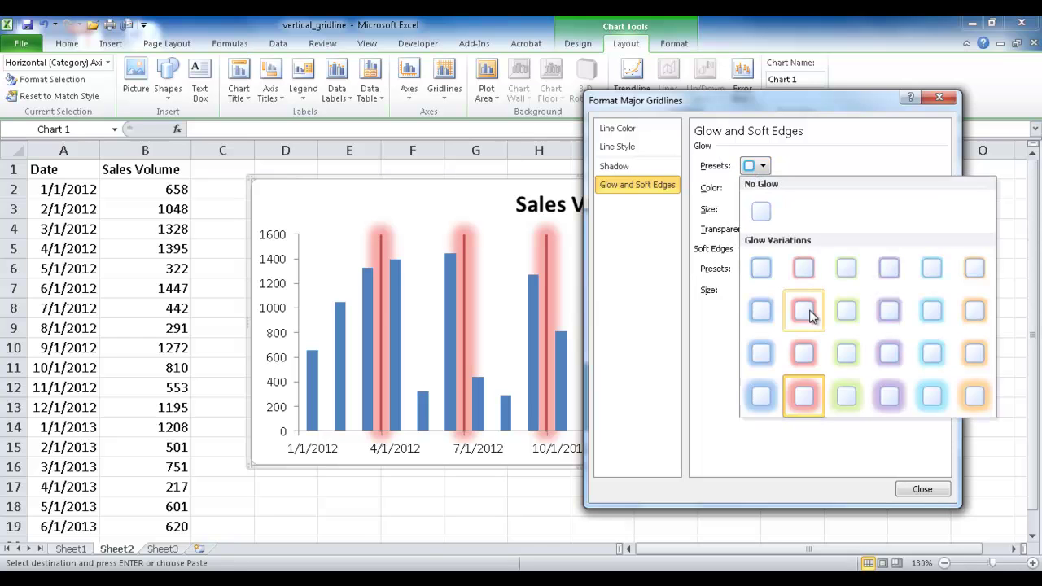
{"action": "left_click", "coordinate": [804, 267]}
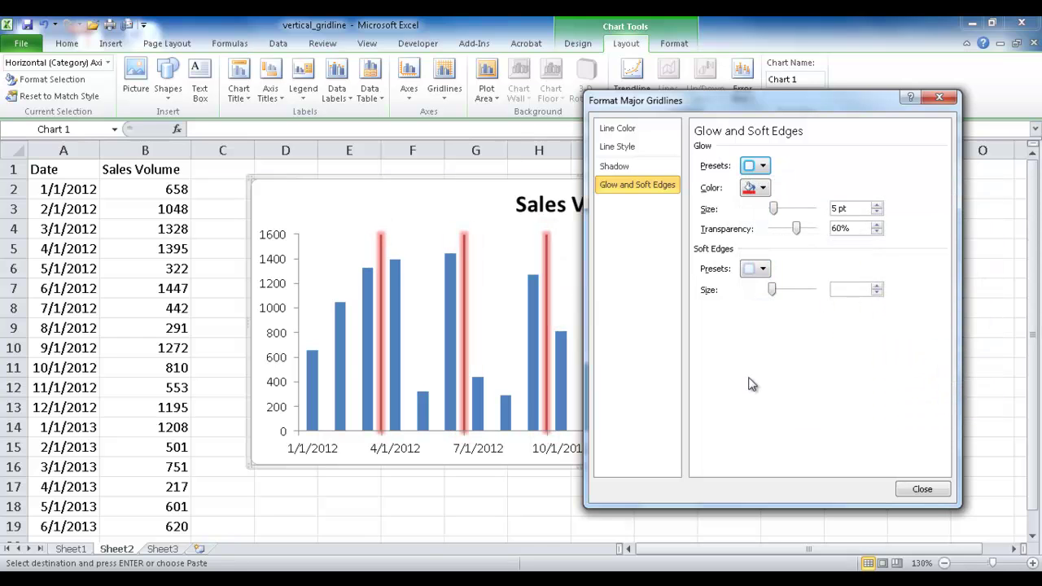
{"action": "left_click", "coordinate": [922, 490]}
{"action": "left_click", "coordinate": [839, 436]}
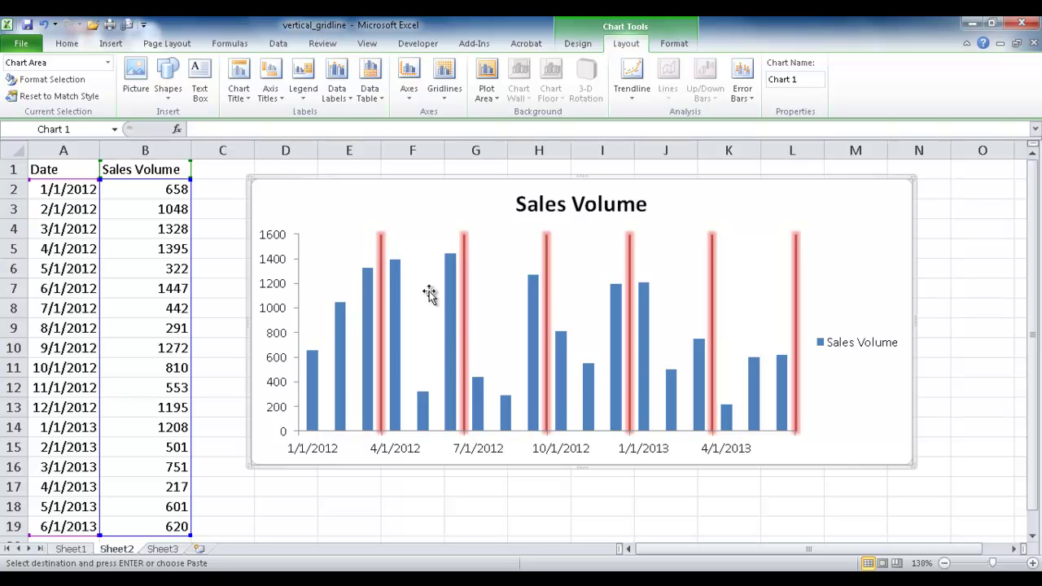
Step: Recolour the major vertical gridlines black and remove their glow
{"action": "left_click", "coordinate": [381, 255]}
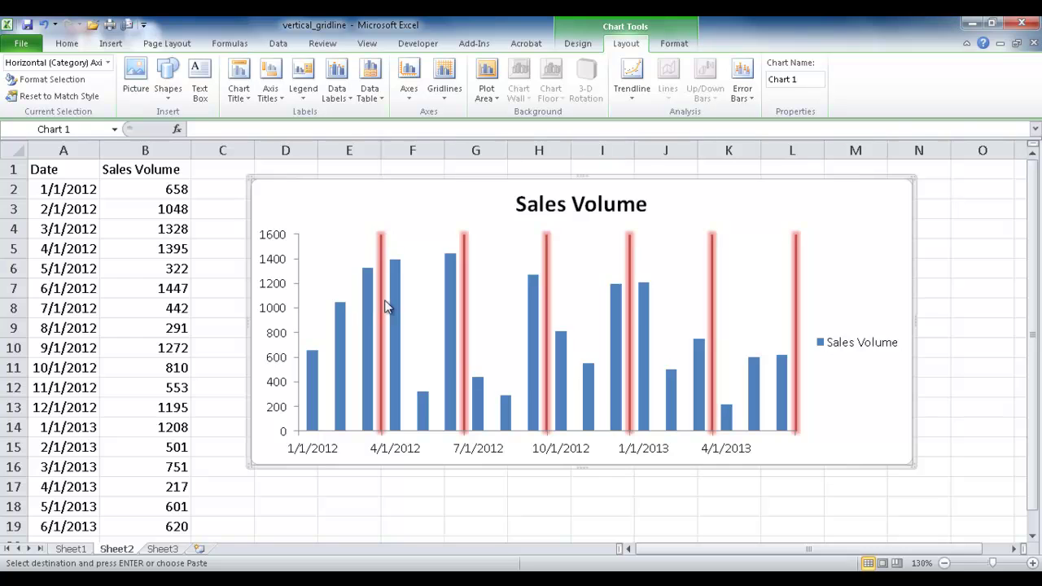
{"action": "right_click", "coordinate": [392, 452]}
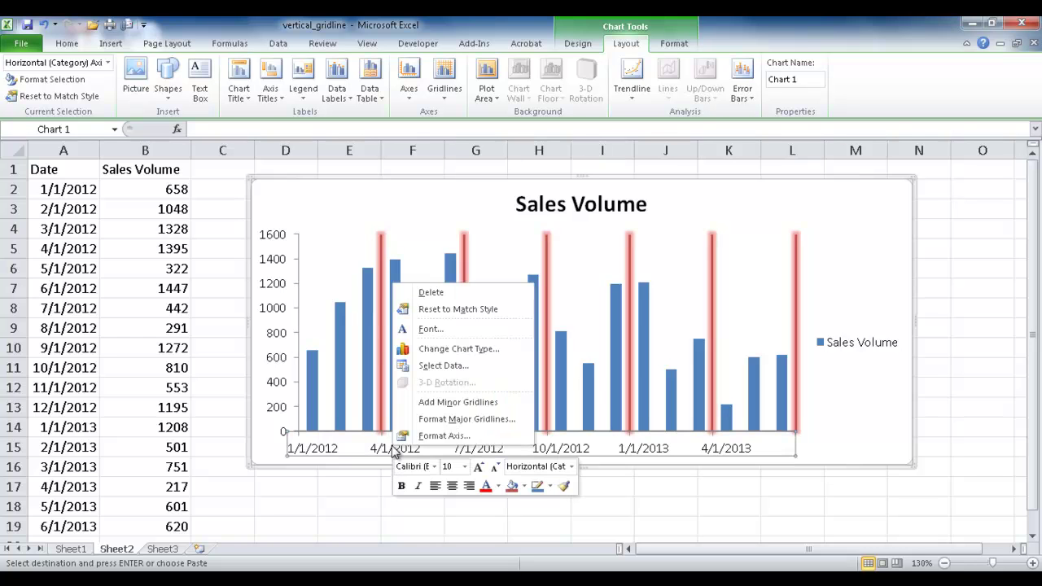
{"action": "left_click", "coordinate": [456, 417]}
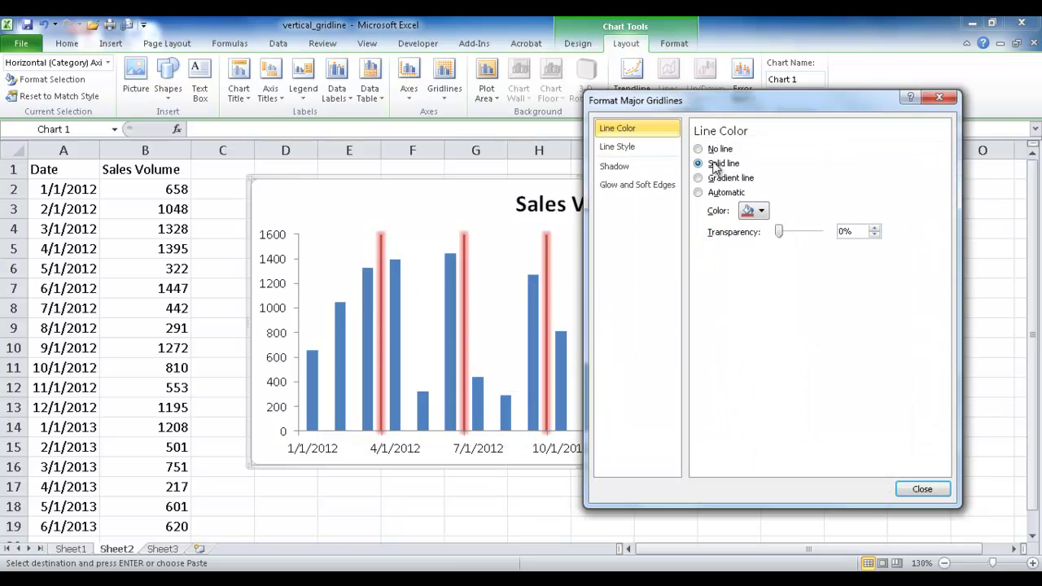
{"action": "left_click", "coordinate": [756, 210]}
{"action": "left_click", "coordinate": [758, 242]}
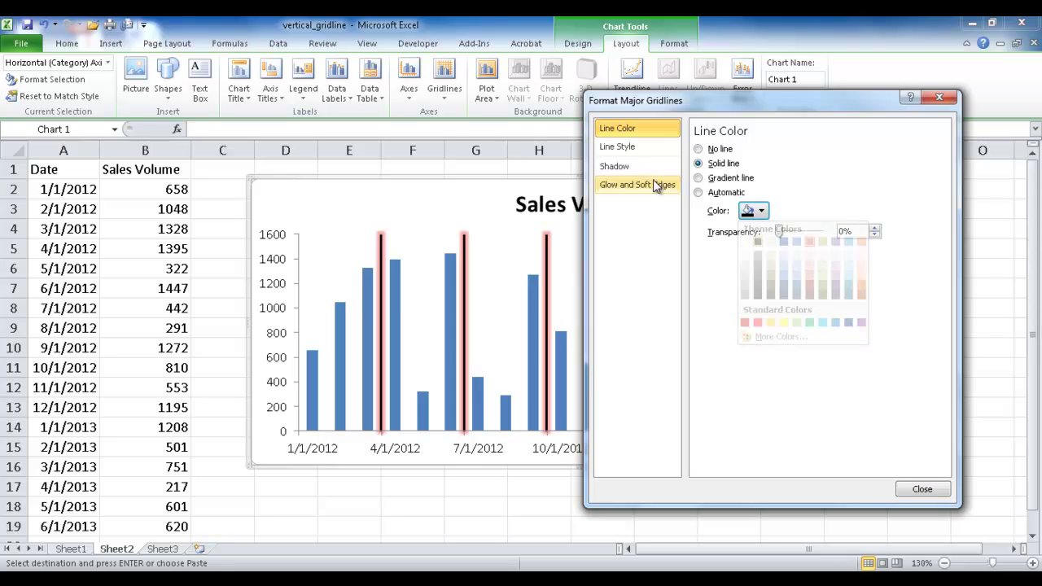
{"action": "left_click", "coordinate": [617, 186]}
{"action": "left_click", "coordinate": [757, 167]}
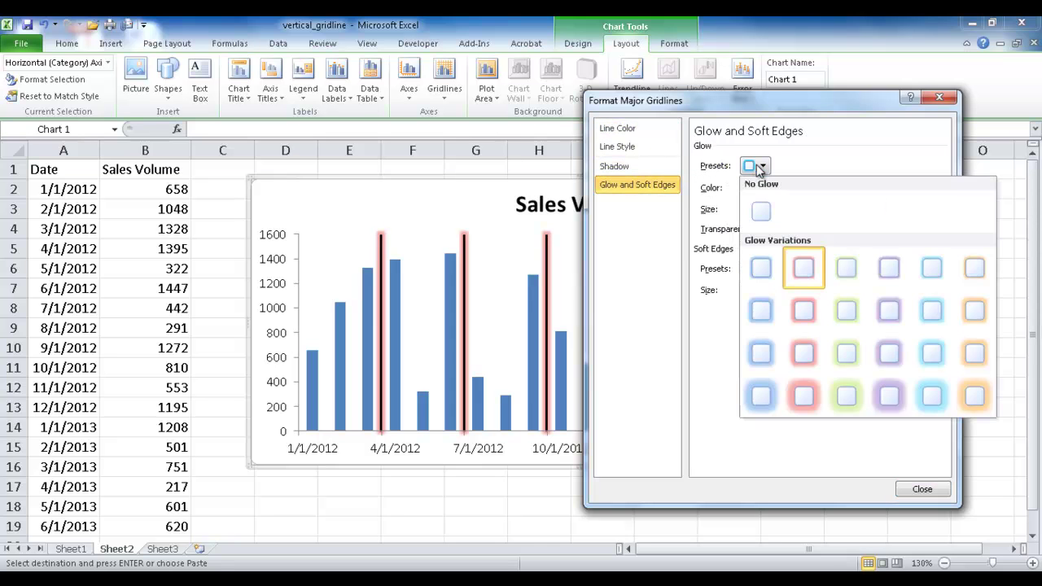
{"action": "left_click", "coordinate": [761, 210]}
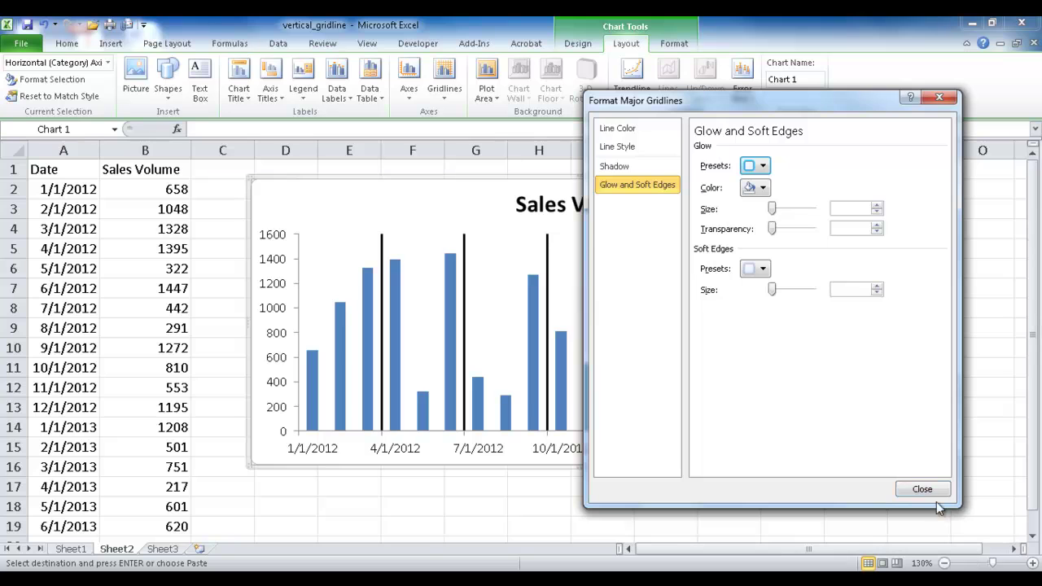
Step: Set the gridline width to 1.25 pt and close the formatting dialog
{"action": "left_click", "coordinate": [617, 146]}
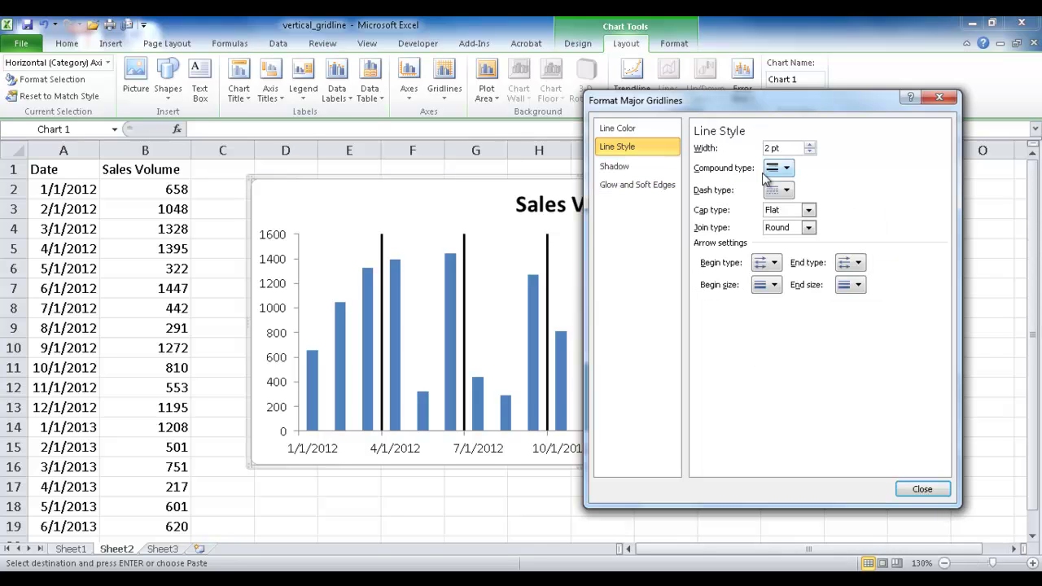
{"action": "left_click", "coordinate": [810, 152]}
{"action": "left_click", "coordinate": [810, 152]}
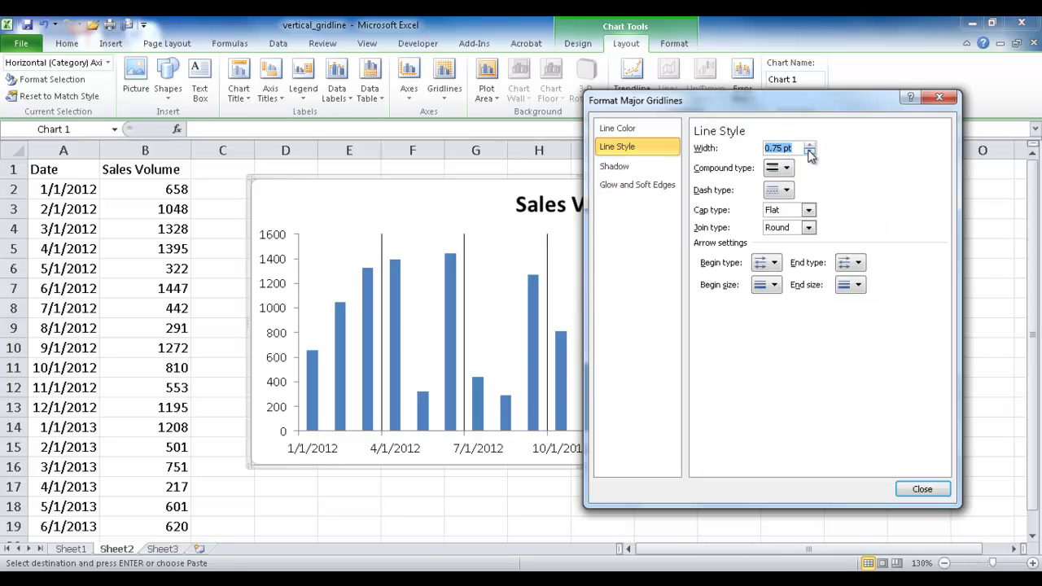
{"action": "left_click", "coordinate": [810, 145]}
{"action": "left_click", "coordinate": [810, 145]}
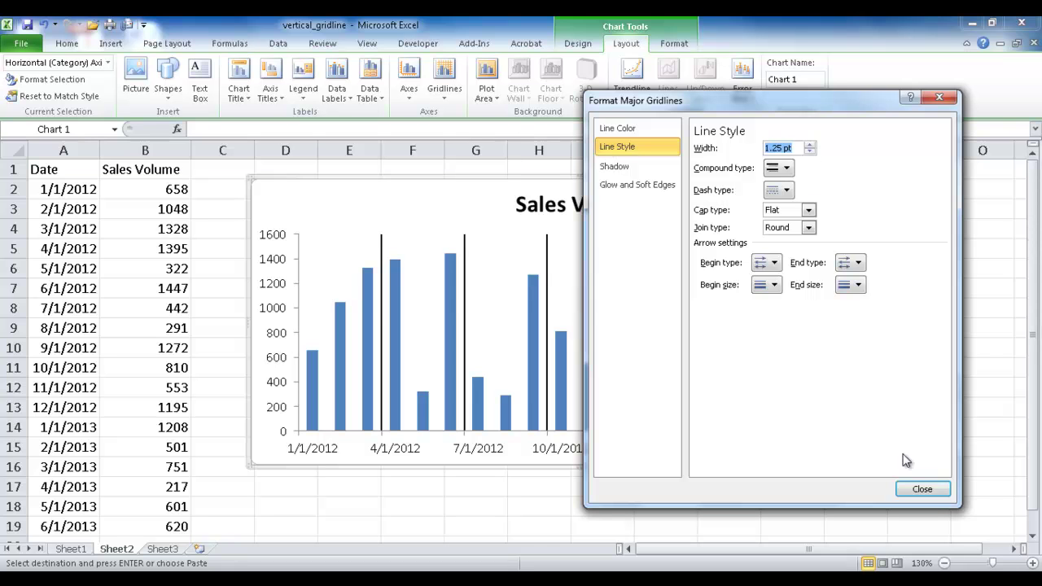
{"action": "left_click", "coordinate": [922, 490]}
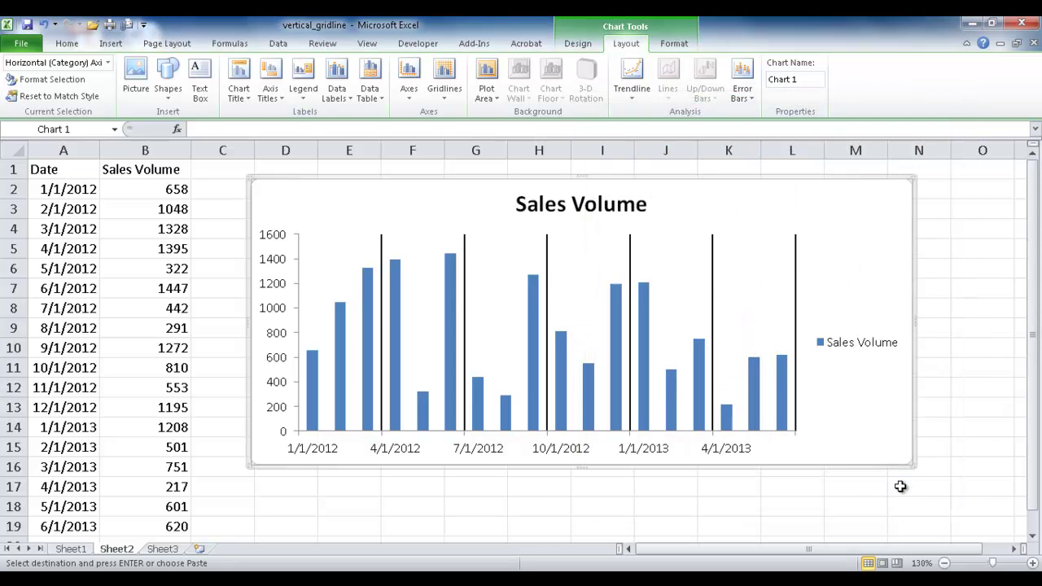
{"action": "left_click", "coordinate": [668, 505]}
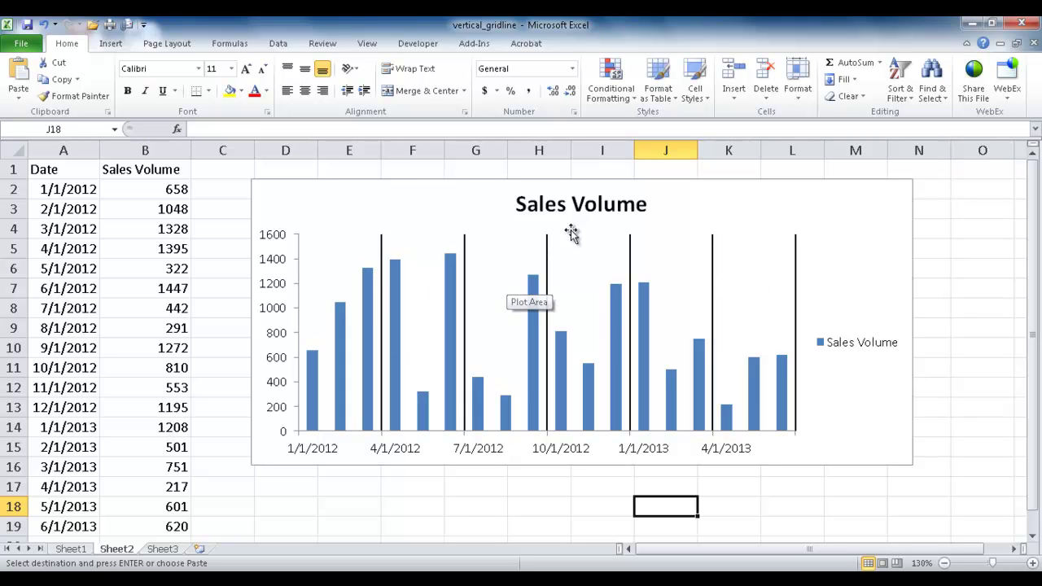
{"action": "left_click", "coordinate": [920, 228]}
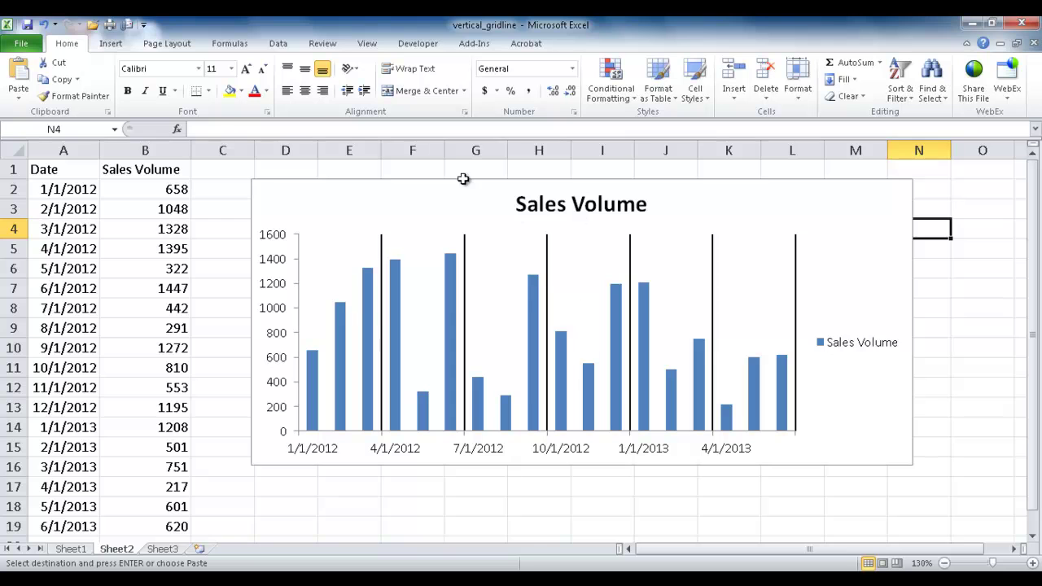
{"action": "left_click", "coordinate": [740, 275]}
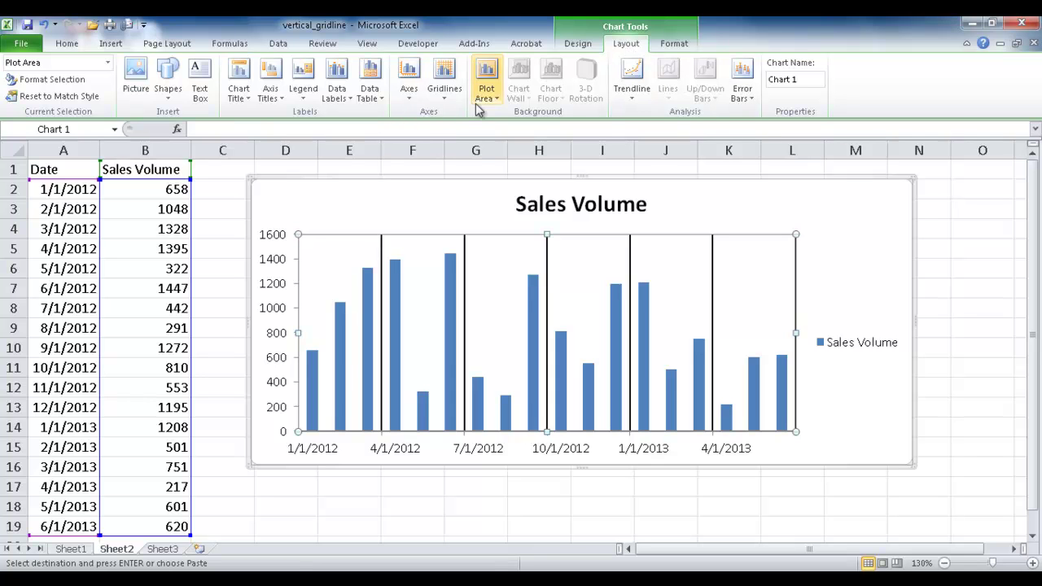
{"action": "left_click", "coordinate": [446, 91]}
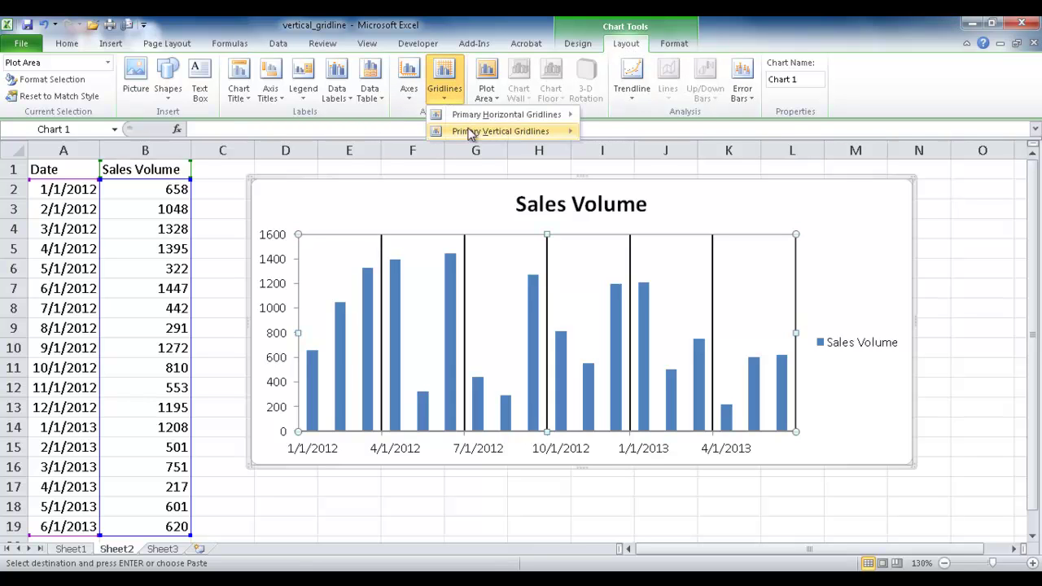
{"action": "mouse_move", "coordinate": [518, 137]}
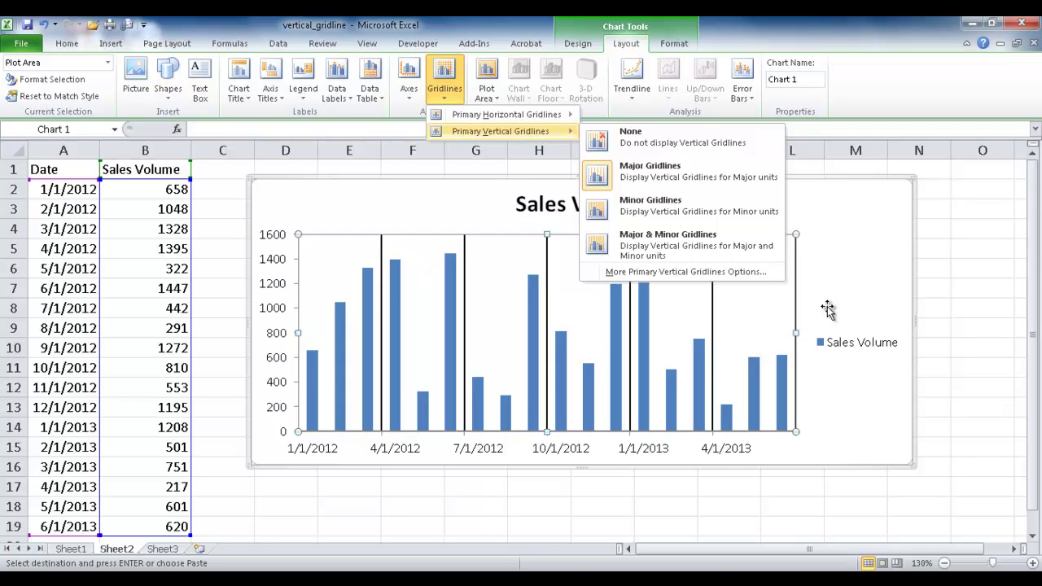
{"action": "left_click", "coordinate": [873, 295]}
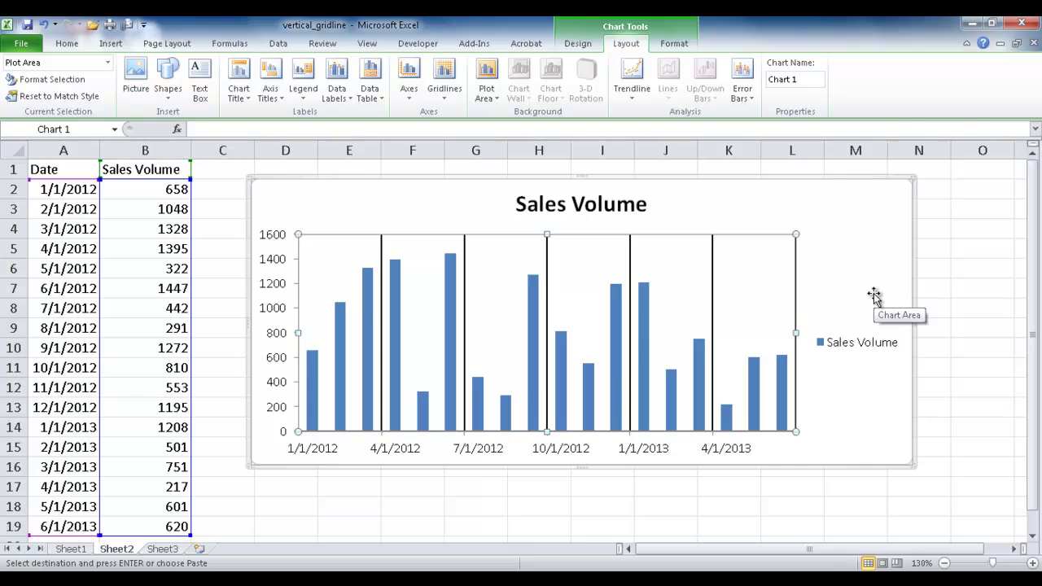